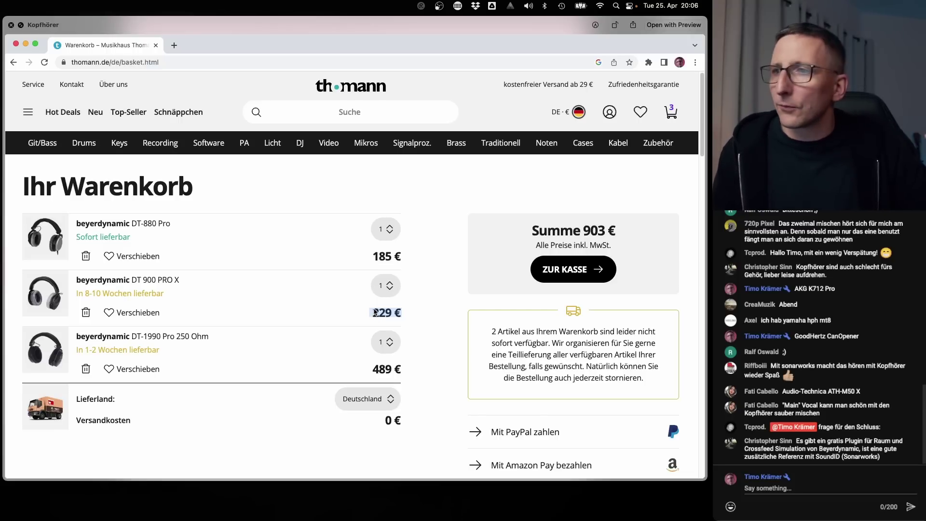
Compare the names and prices of the three beyerdynamic headphones in the basket screenshot, and close the preview.
left_click(315, 310)
left_click_drag(179, 280, 129, 225)
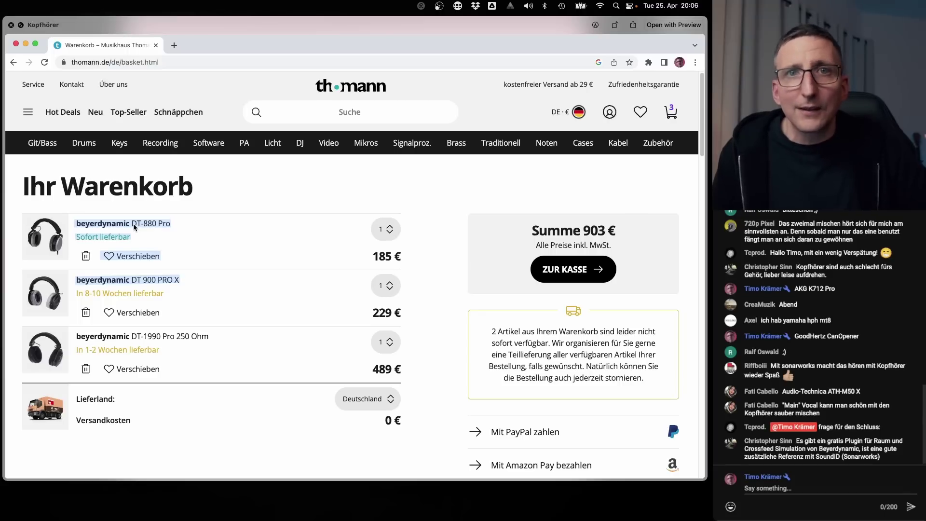
left_click(211, 282)
left_click_drag(238, 340, 88, 334)
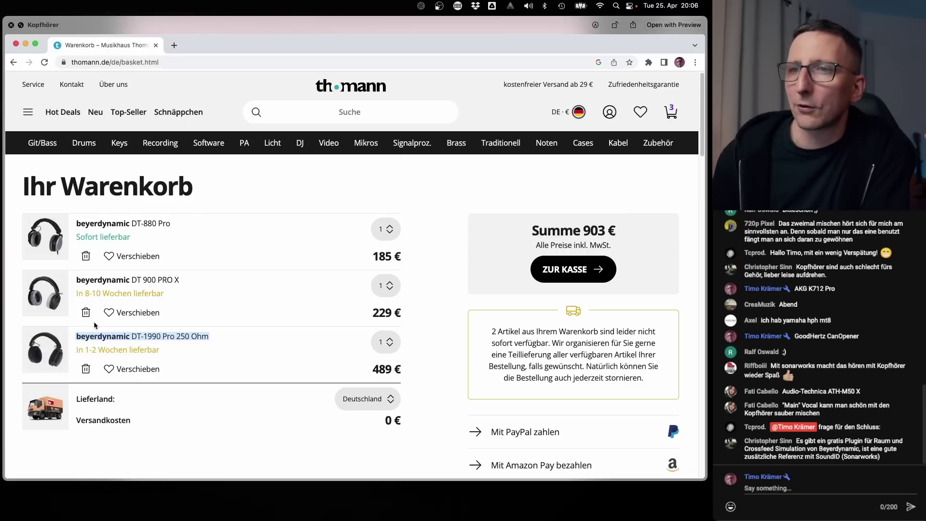
double_click(388, 369)
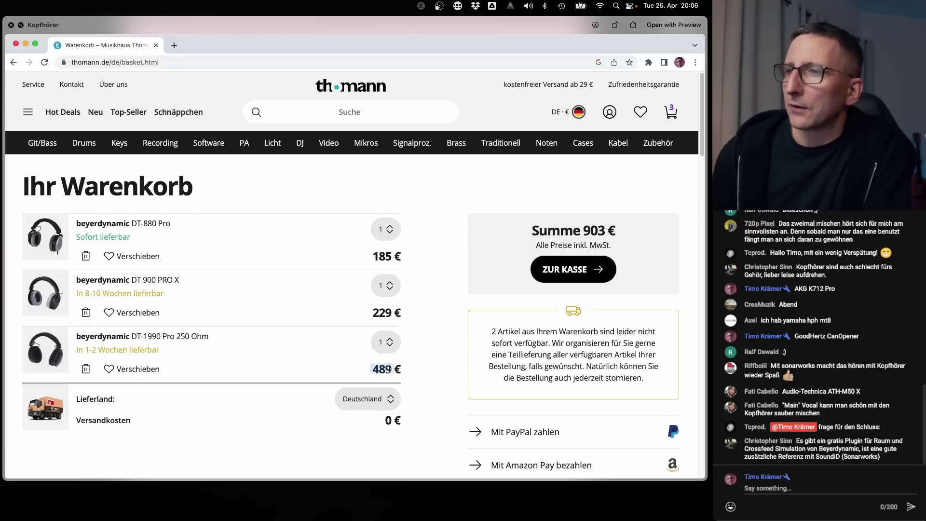
left_click_drag(261, 336, 87, 333)
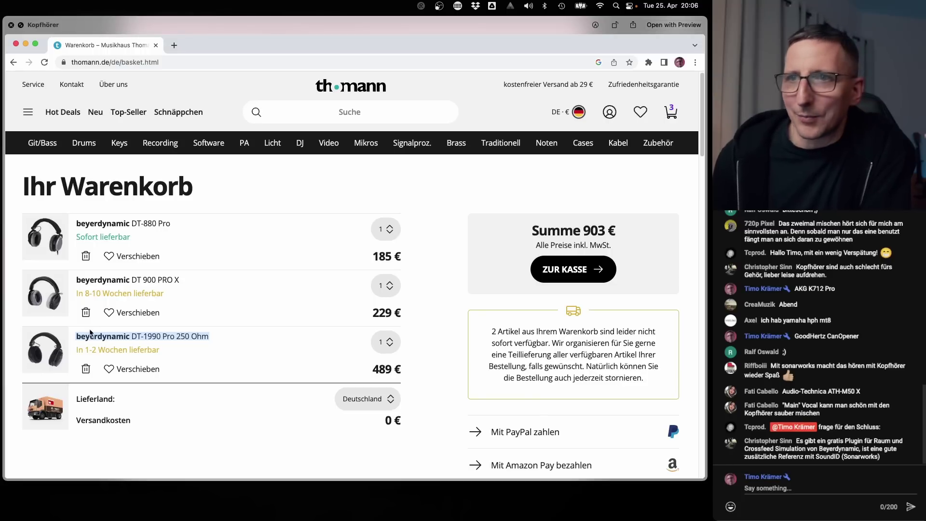
left_click(354, 361)
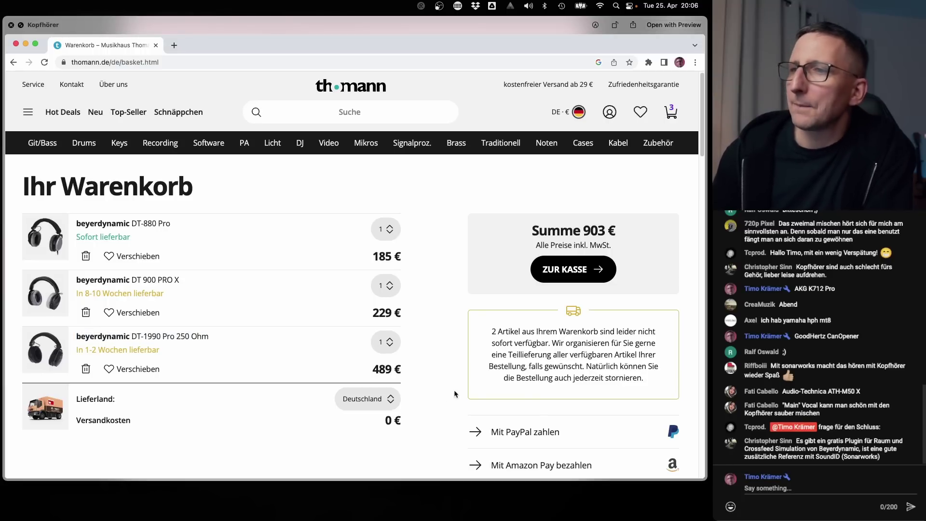
left_click_drag(417, 316, 122, 266)
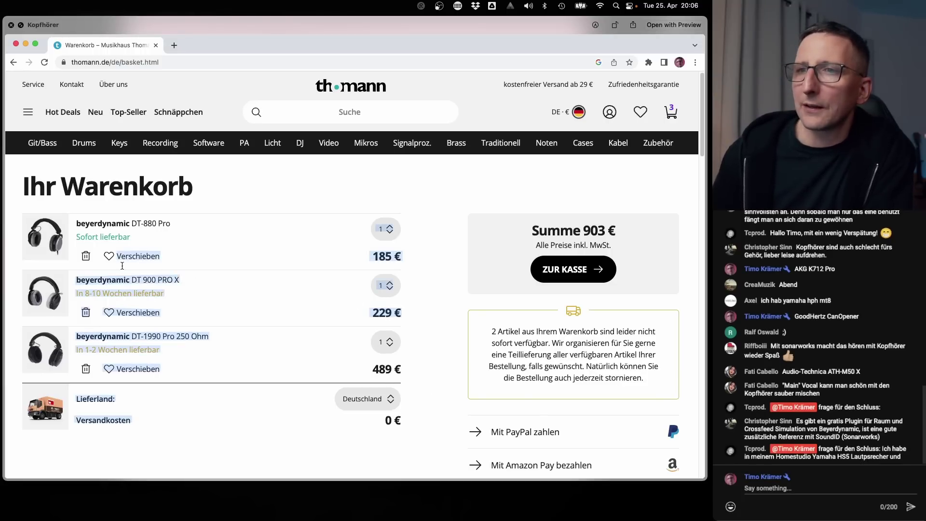
left_click(214, 290)
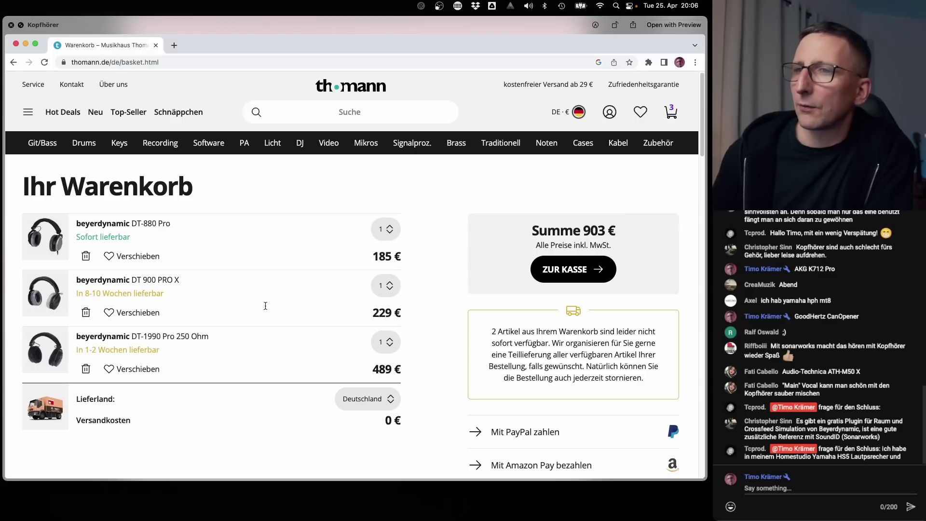
left_click_drag(237, 299, 103, 231)
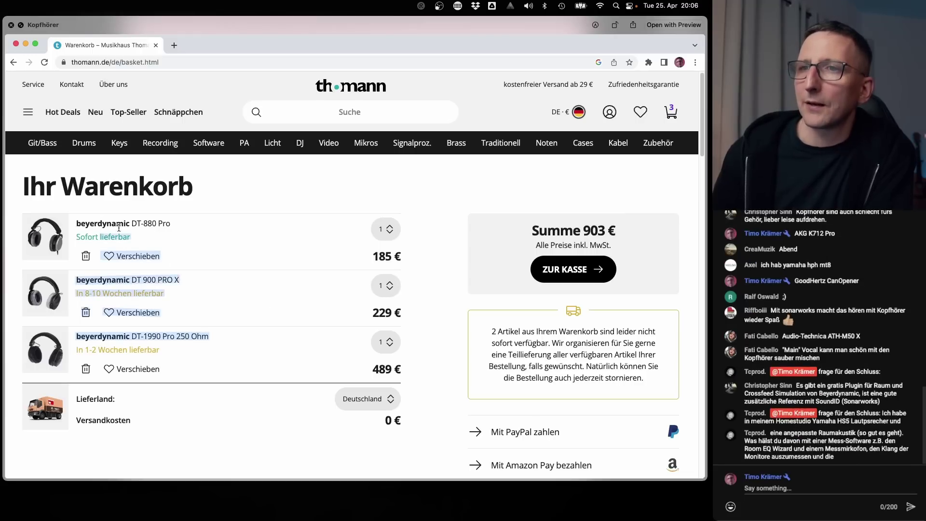
left_click(202, 272)
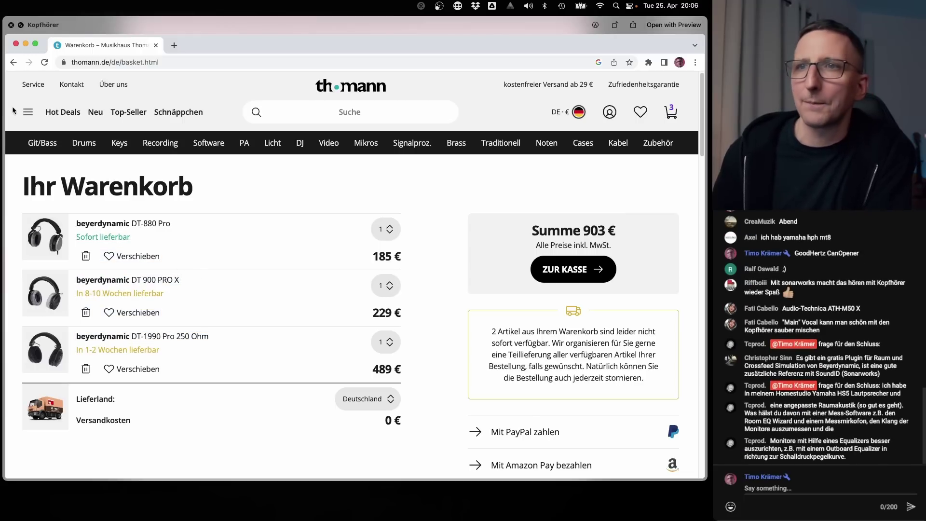
left_click(10, 25)
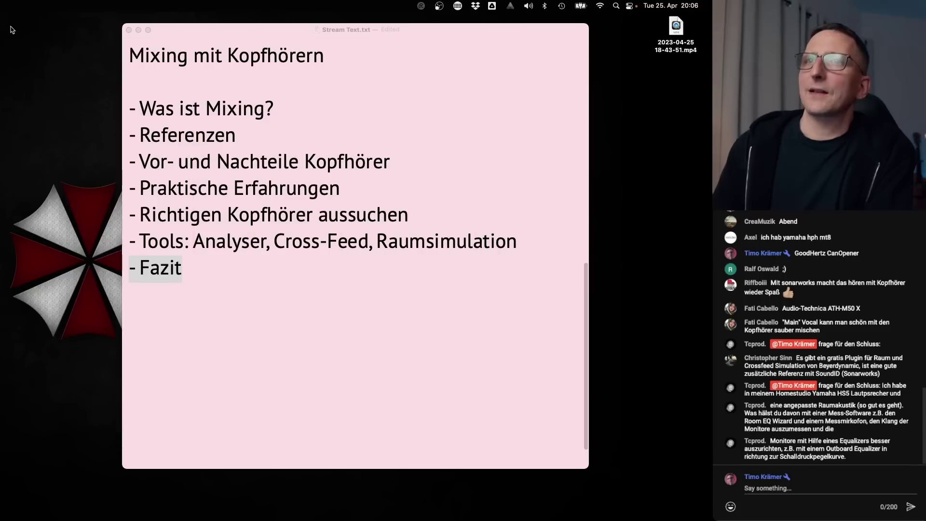
Highlight the "Tools: Analyser, Cross-Feed, Raumsimulation" line in the notes and switch to Studio One.
left_click_drag(129, 240, 635, 237)
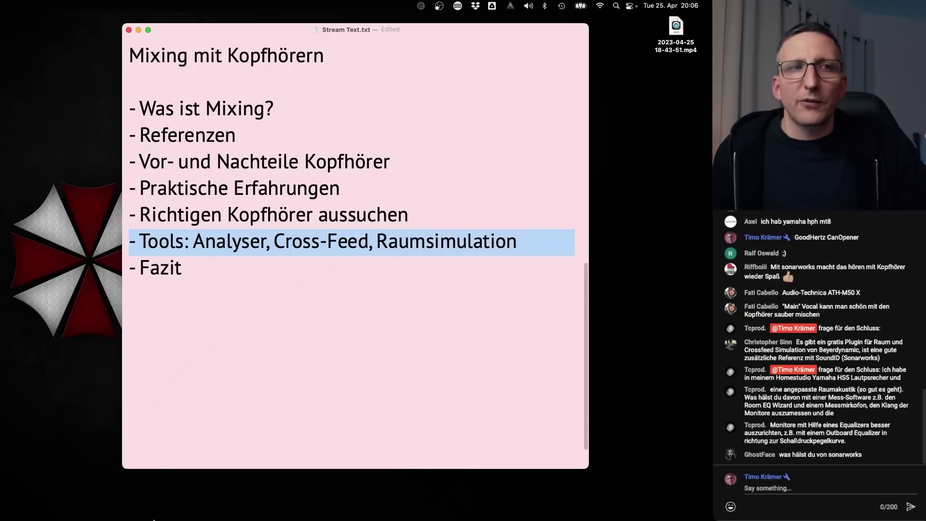
mouse_move(139, 513)
left_click(72, 504)
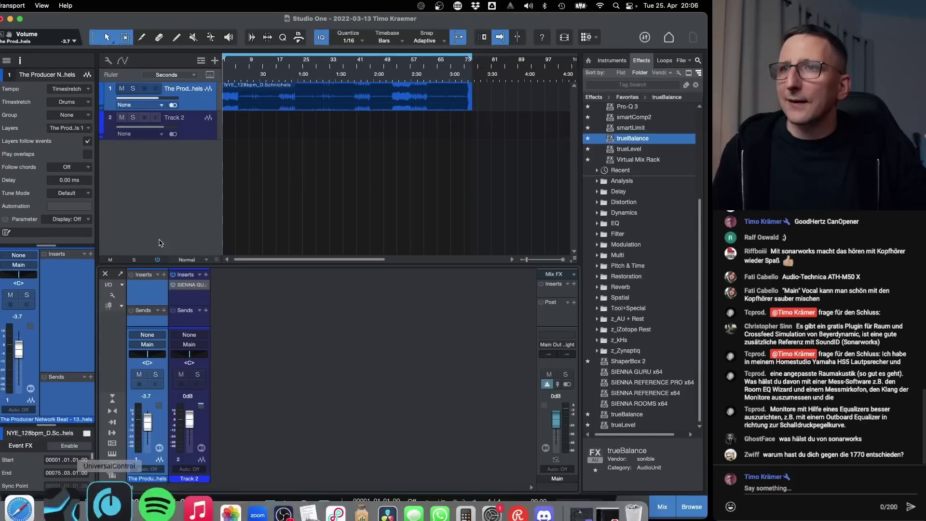
Set the first track's volume to -5.5 dB and play a short passage from bar 7.
left_click(243, 67)
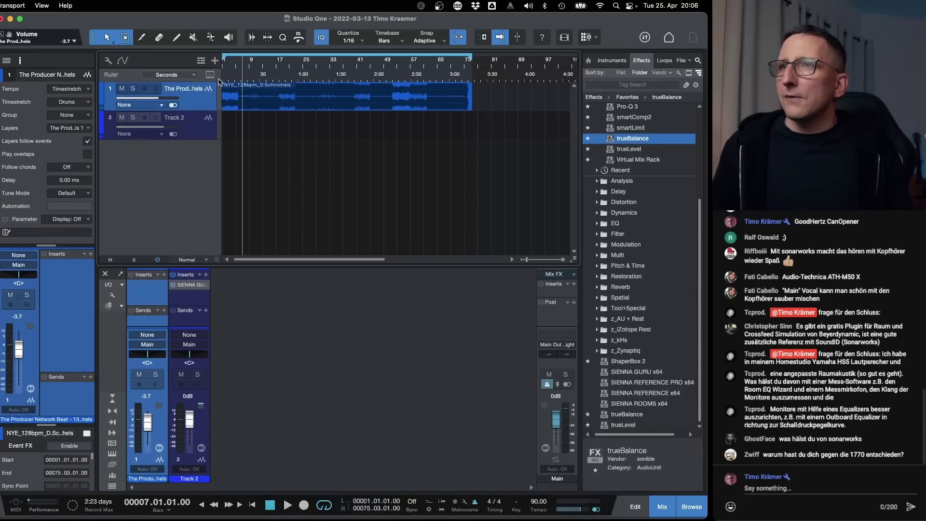
left_click_drag(154, 98, 148, 99)
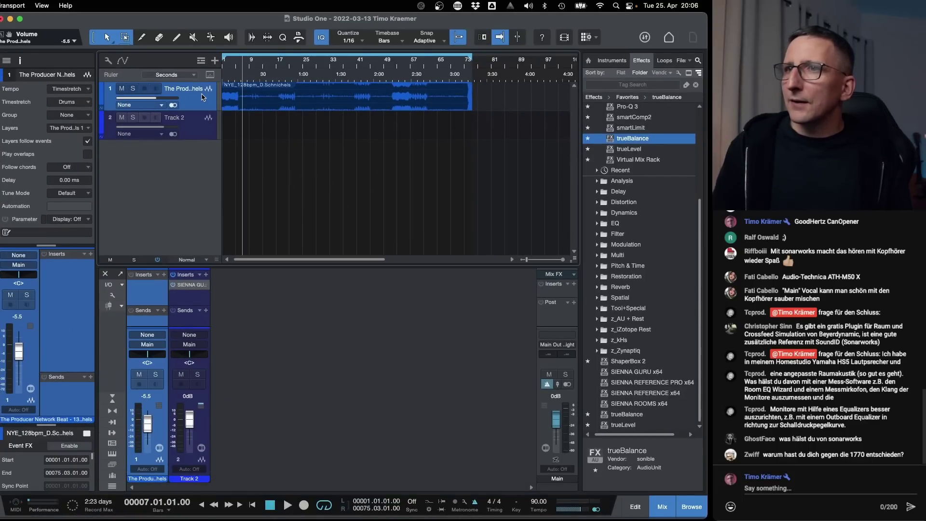
key("space")
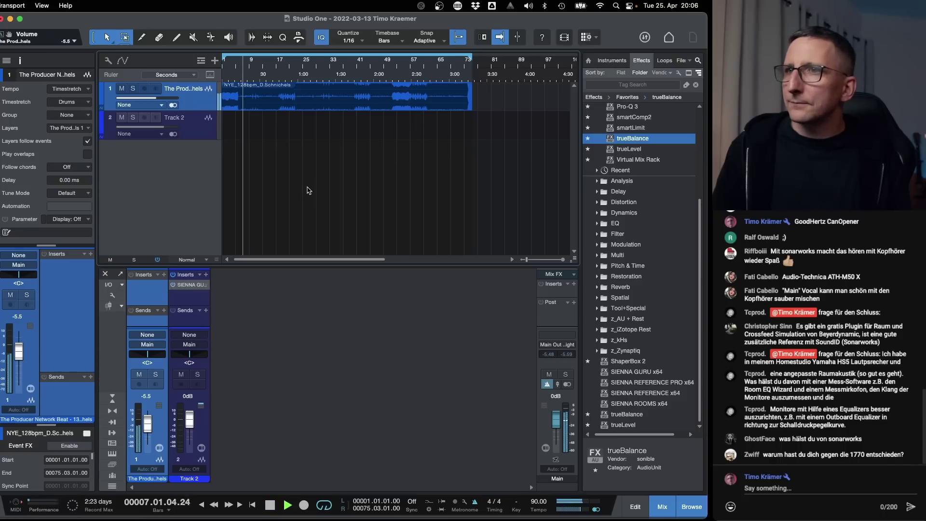
key("space")
Insert the trueBalance plugin on the first track and pull the Main output fader fully down.
left_click_drag(625, 138, 73, 280)
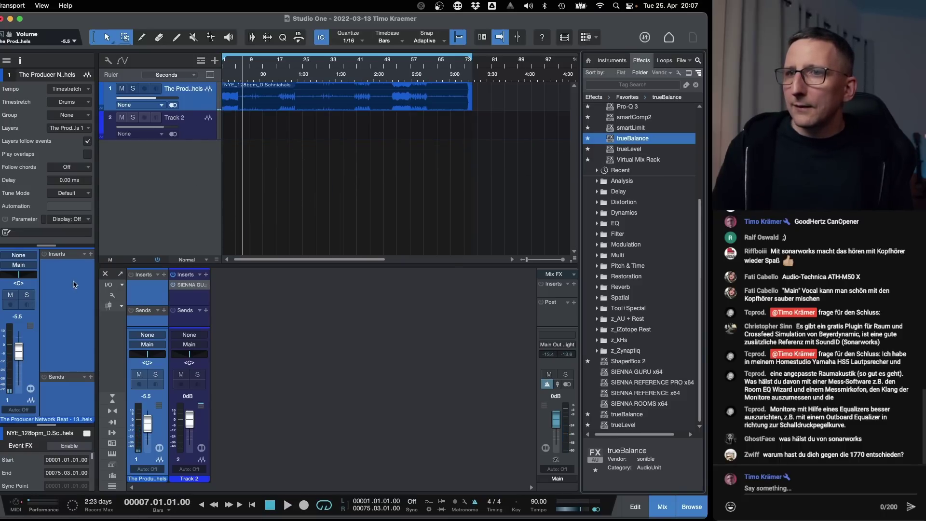
left_click_drag(253, 65, 264, 61)
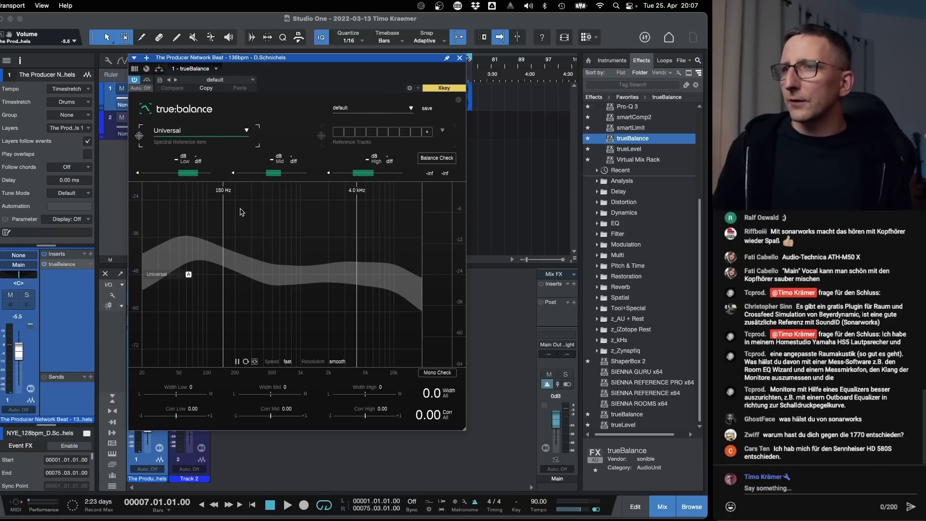
left_click_drag(558, 418, 558, 448)
left_click_drag(296, 66, 291, 101)
Play the track from bar 13 to analyse it against the Universal reference, and view the available genre references.
left_click(264, 64)
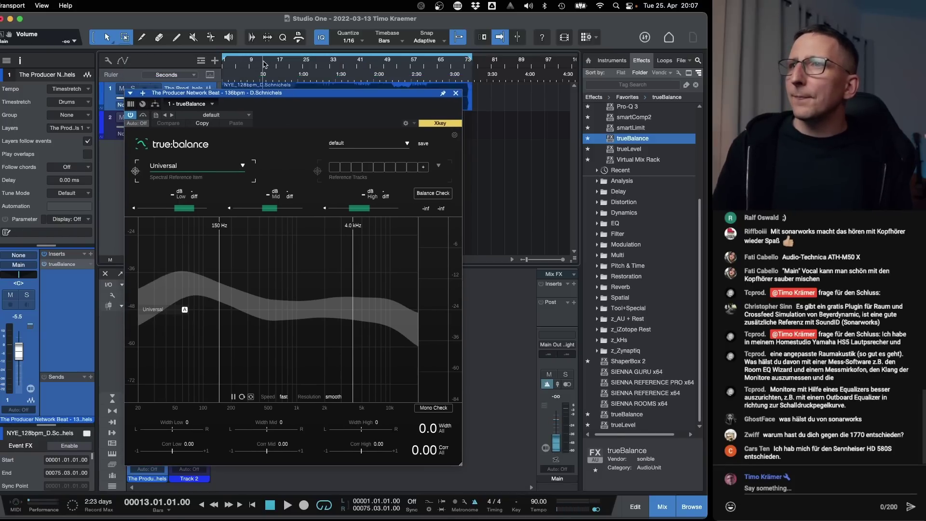
key("space")
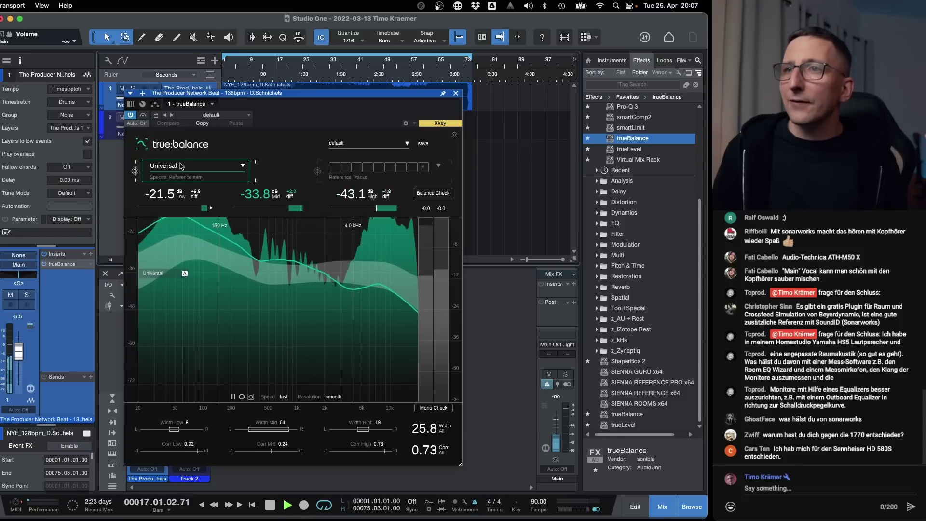
key("space")
left_click(200, 168)
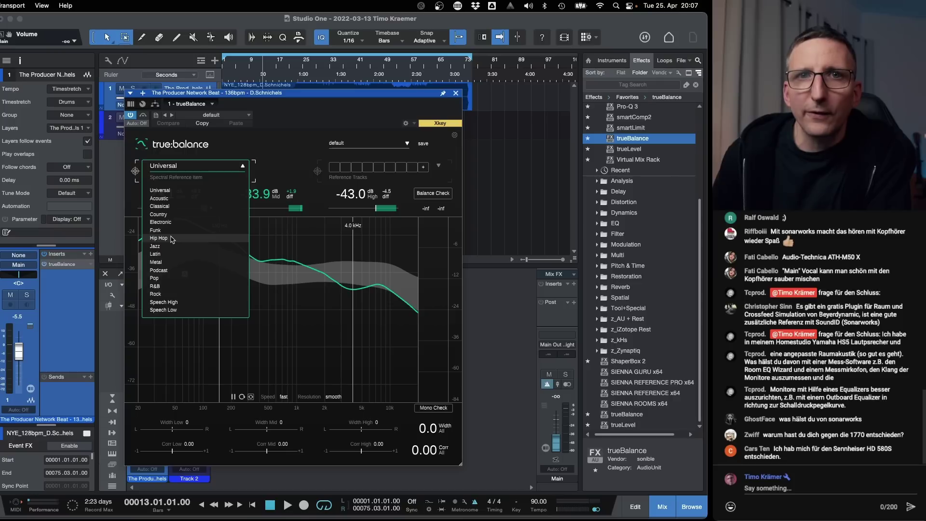
left_click(257, 239)
Set trueBalance's low crossover to 170 Hz and its spectral reference to Hip Hop.
mouse_move(220, 260)
left_mouse_down()
mouse_move(247, 261)
mouse_move(208, 260)
mouse_move(236, 259)
mouse_move(224, 261)
left_mouse_up()
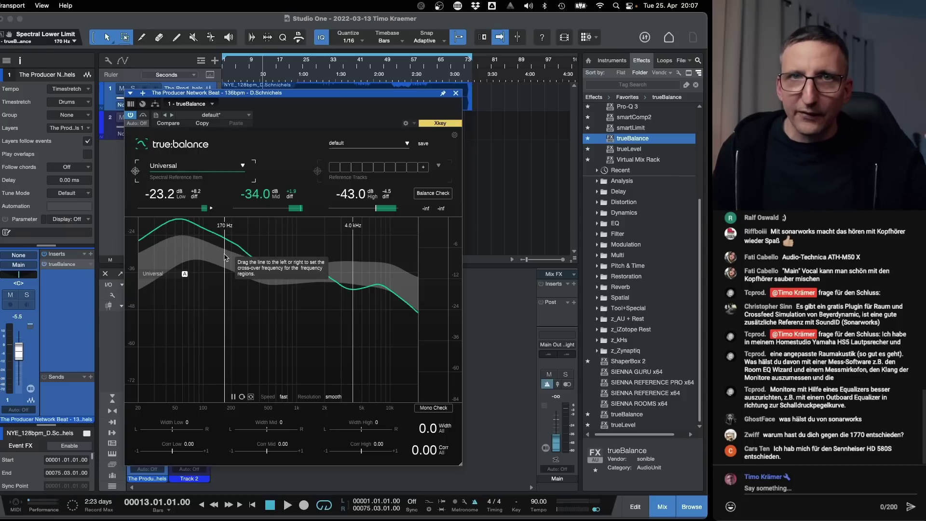
left_click(181, 167)
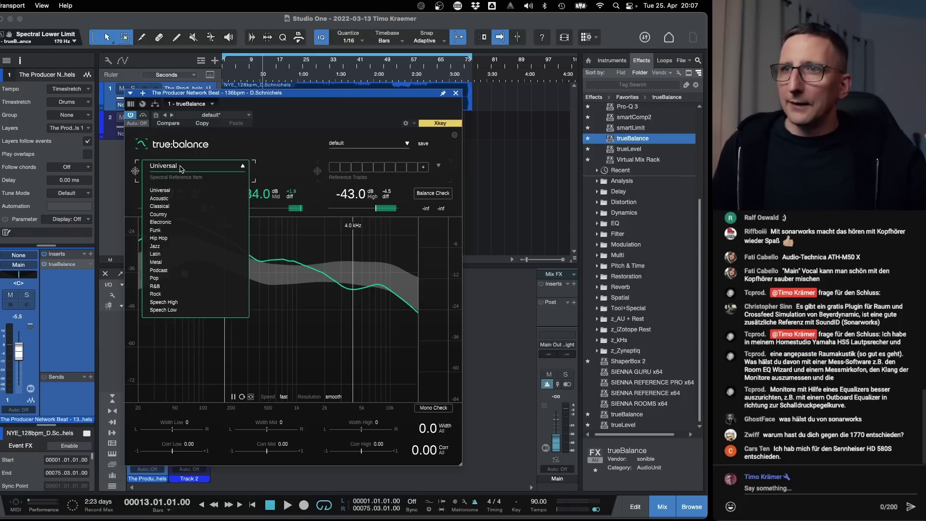
left_click(168, 239)
left_click(209, 169)
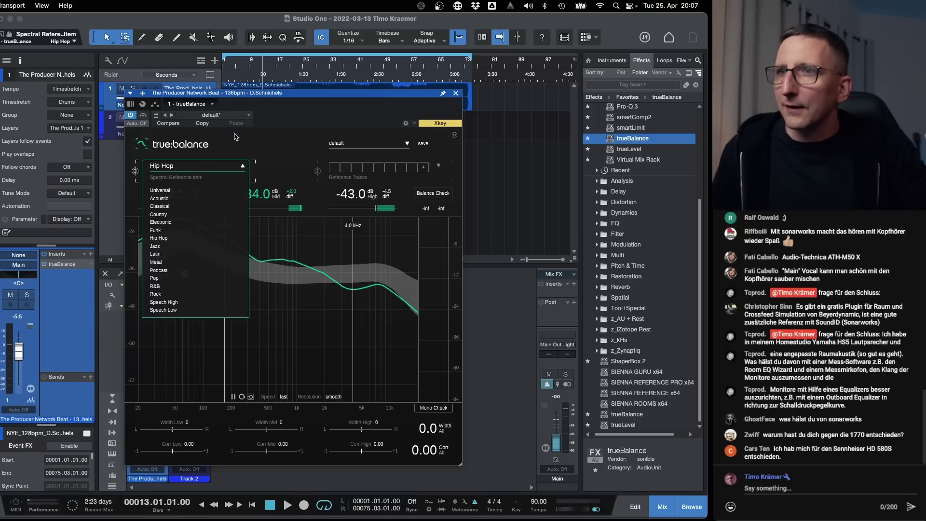
left_click(244, 145)
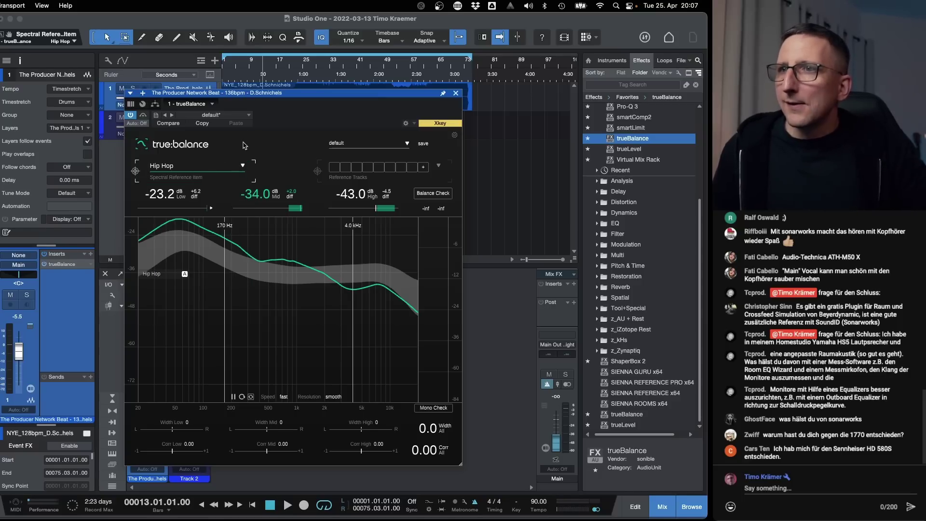
Switch the spectral reference to Electronic during playback and enable Balance Check.
key("space")
left_click(243, 166)
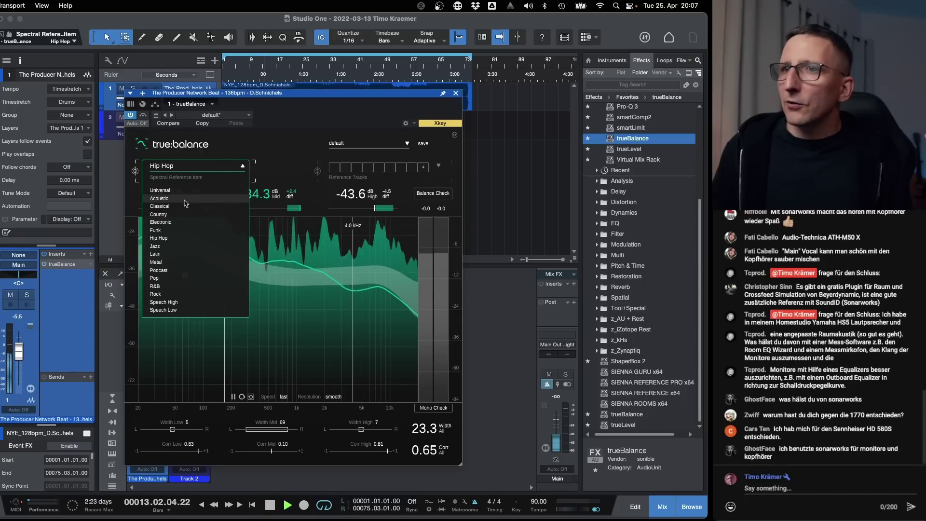
left_click(169, 224)
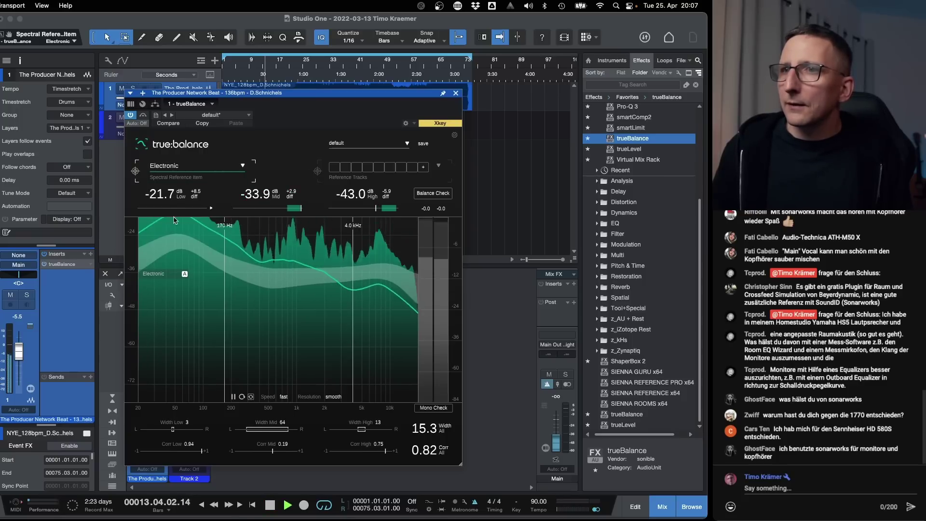
left_click(429, 194)
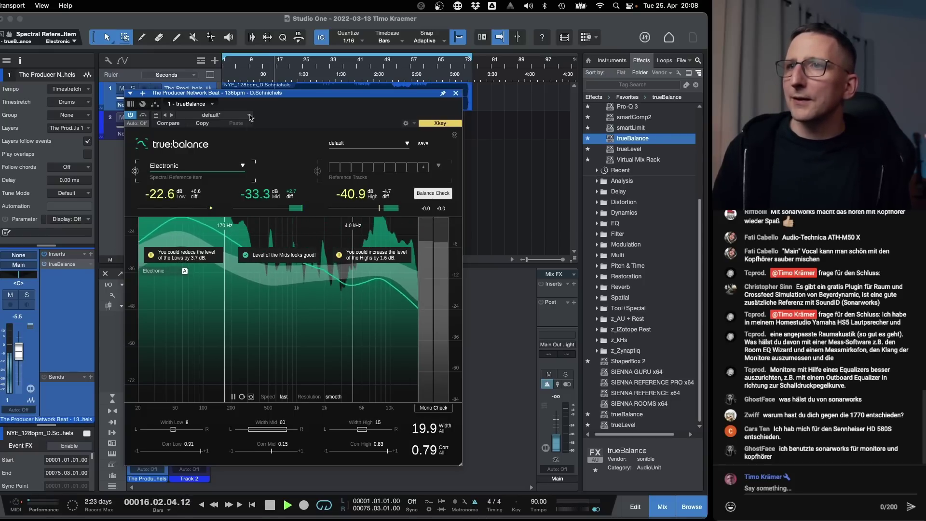
key("space")
Slightly lower the gain of the audio event on the first track, moving the plugin window out of the way.
left_click_drag(263, 96, 308, 123)
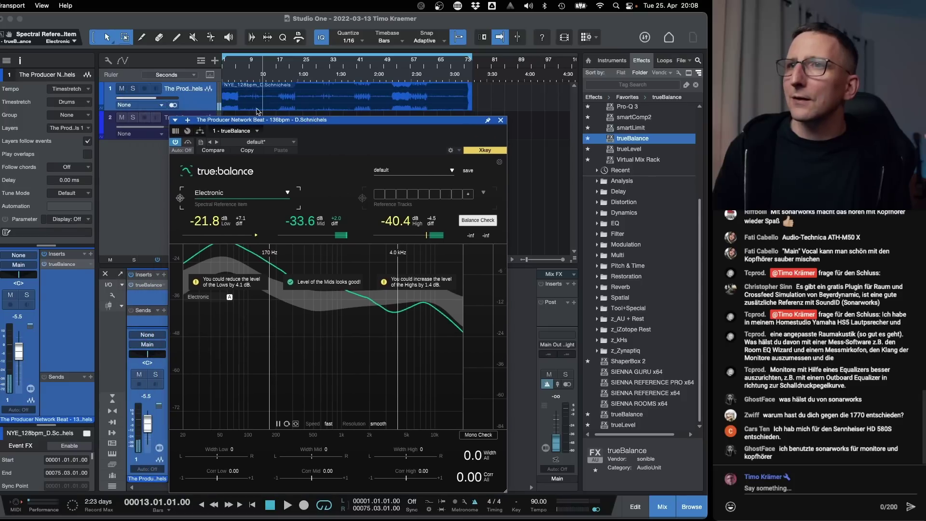
left_click(311, 99)
left_click_drag(347, 86, 349, 91)
left_click_drag(319, 123, 298, 76)
Play the track from bar 13 and change the spectral reference to Hip Hop to check the tonal balance.
key("space")
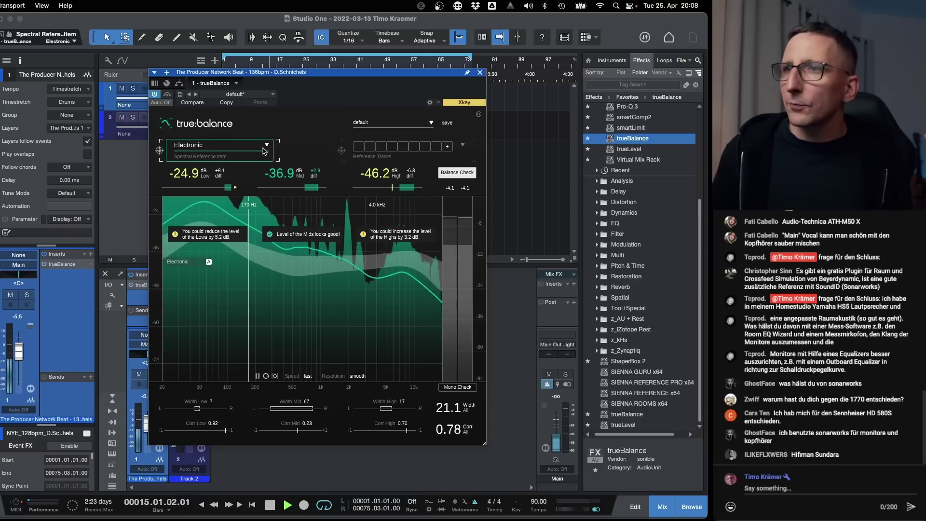
left_click(267, 146)
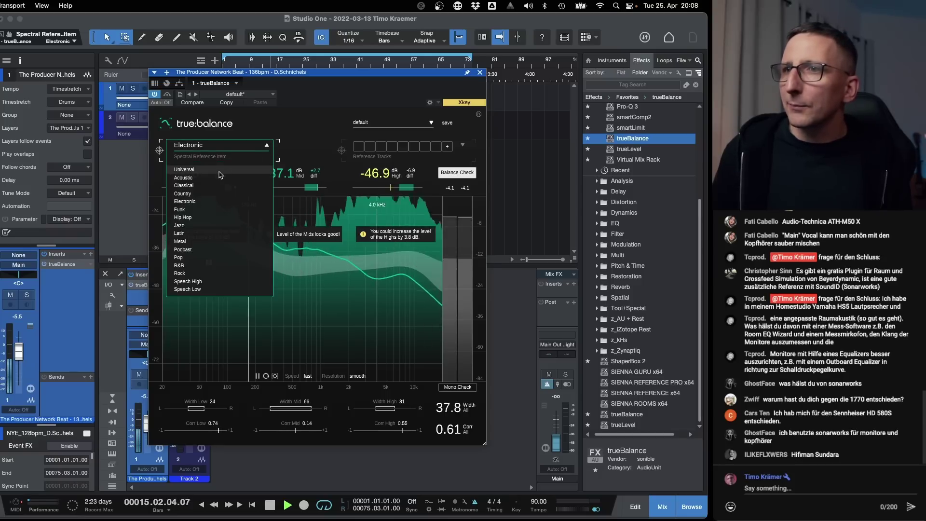
left_click(198, 218)
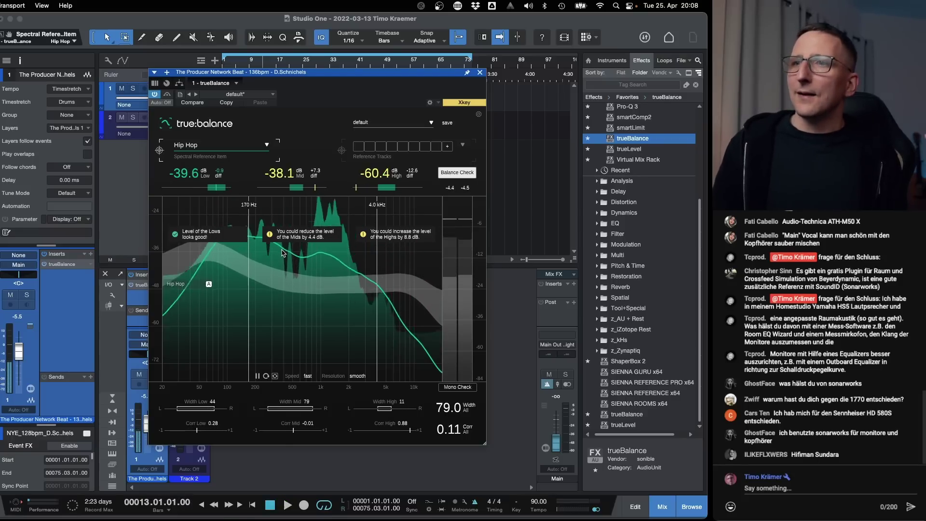
key("space")
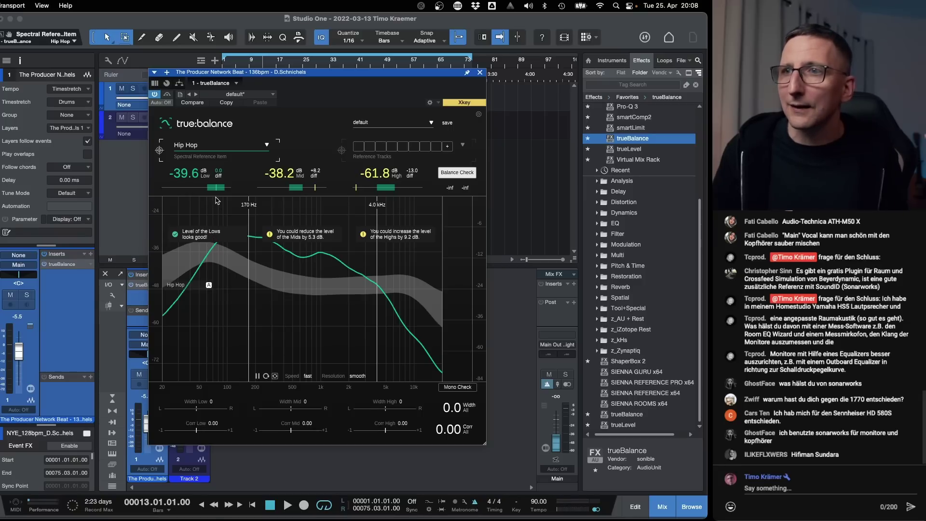
mouse_move(215, 190)
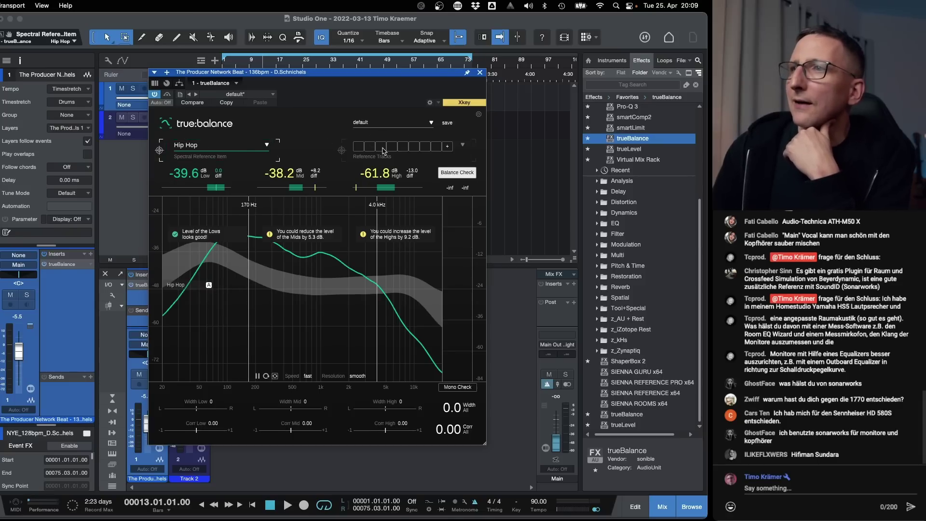
left_click(446, 147)
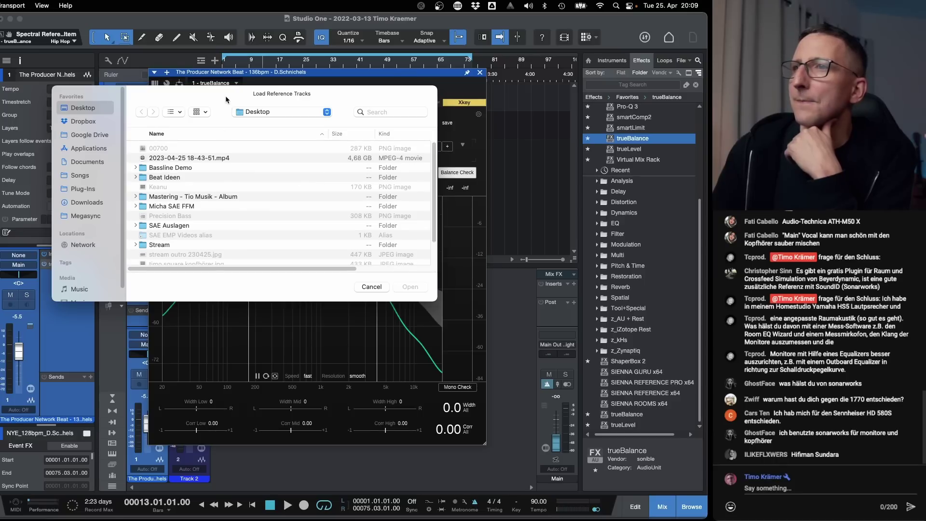
left_click_drag(225, 95, 229, 197)
left_click(205, 258)
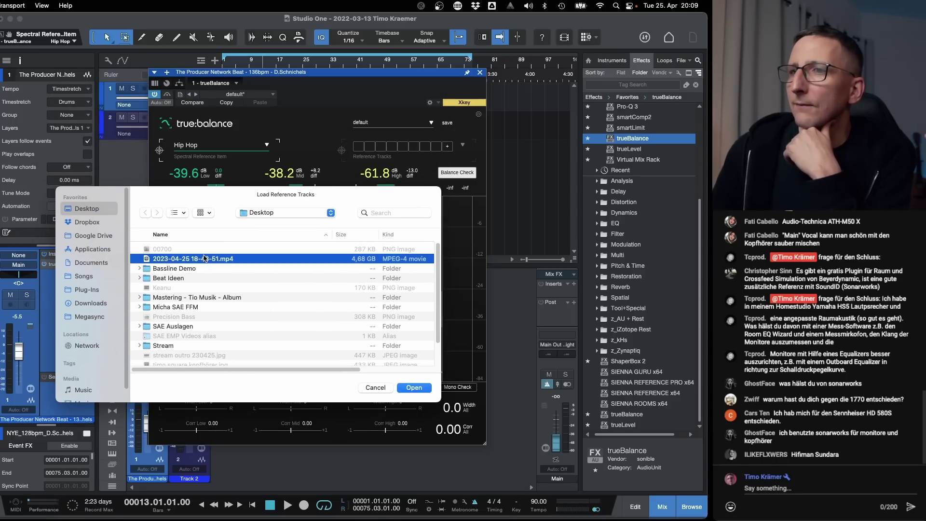
scroll(189, 305, "down", 3)
scroll(189, 305, "up", 3)
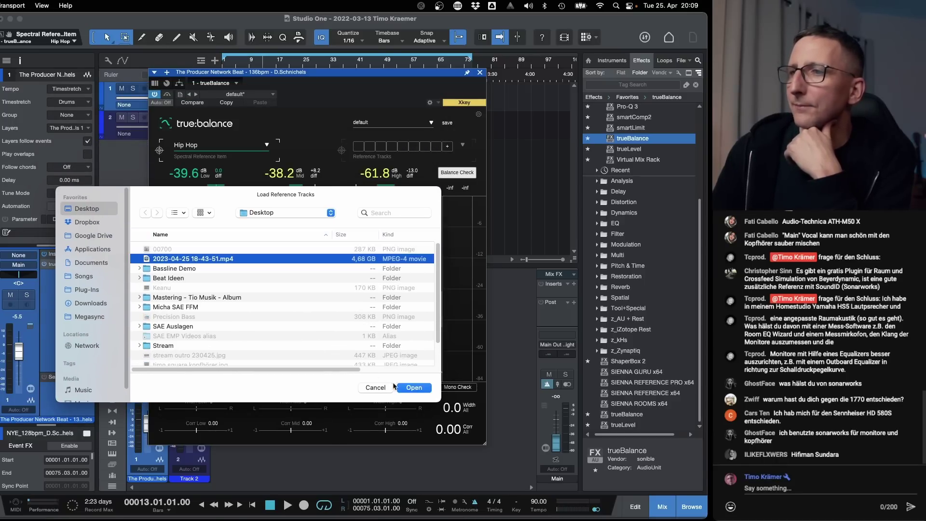
left_click(379, 388)
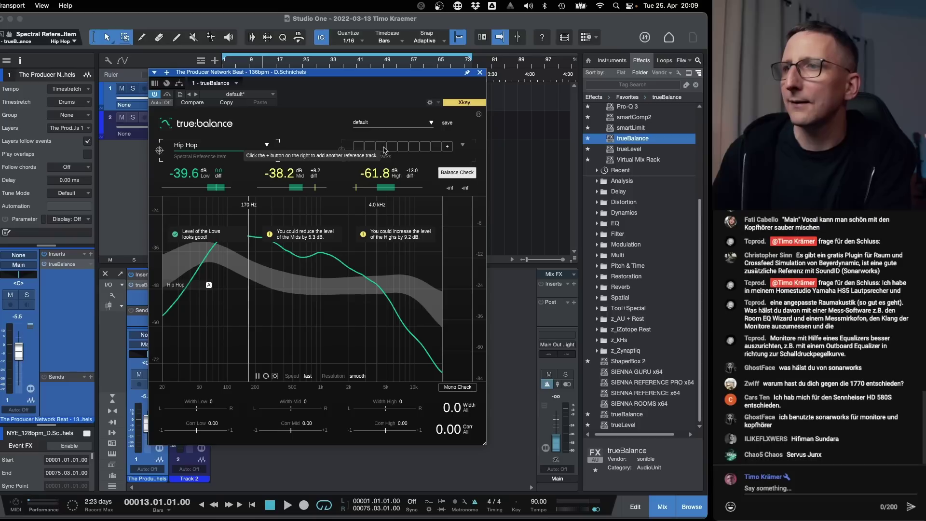
left_click(343, 151)
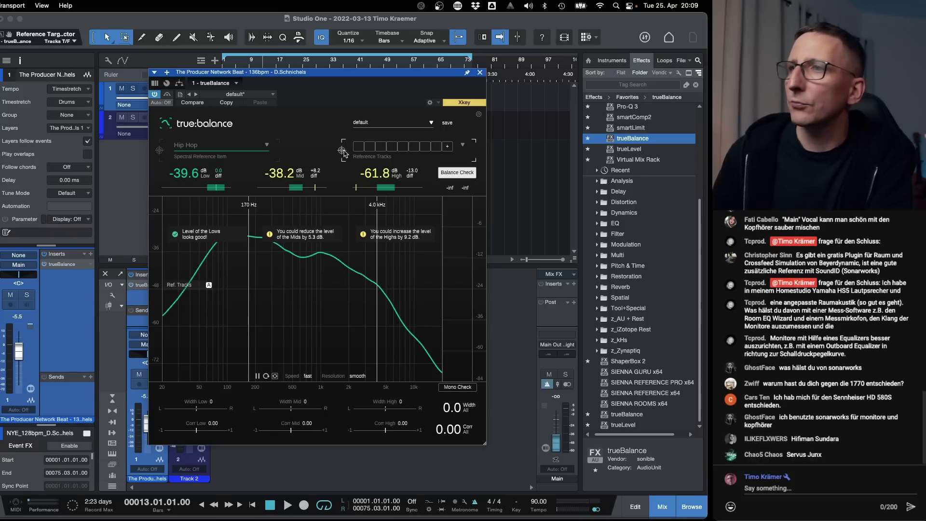
left_click(160, 150)
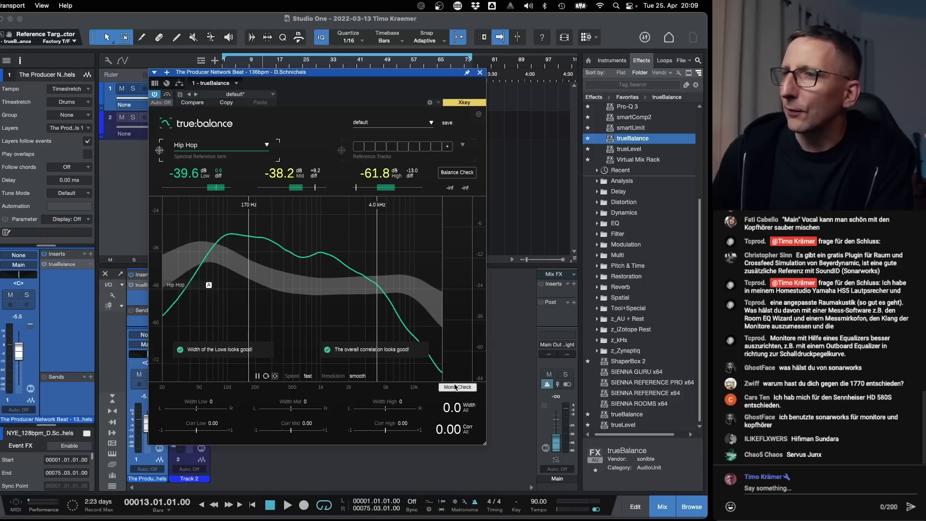
Play the track from bar 13 to check its stereo width and correlation, and switch off Mono Check.
left_click(518, 466)
key("space")
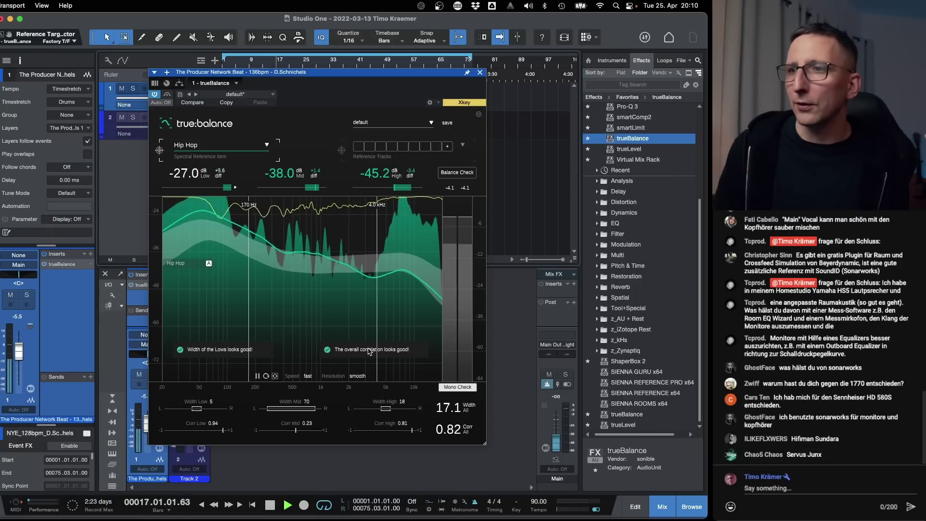
left_click(461, 388)
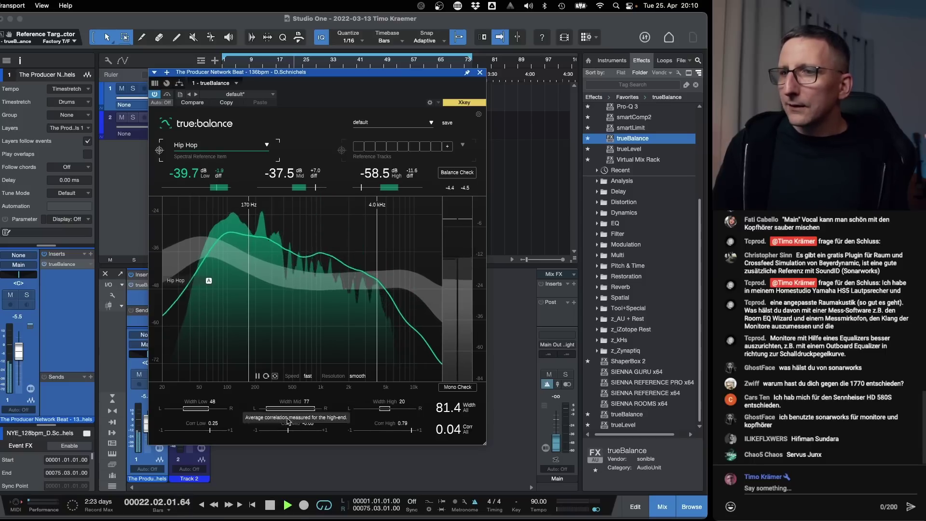
Set the analyzer speed to mid with smooth resolution, and close trueBalance, stopping playback.
left_click(308, 375)
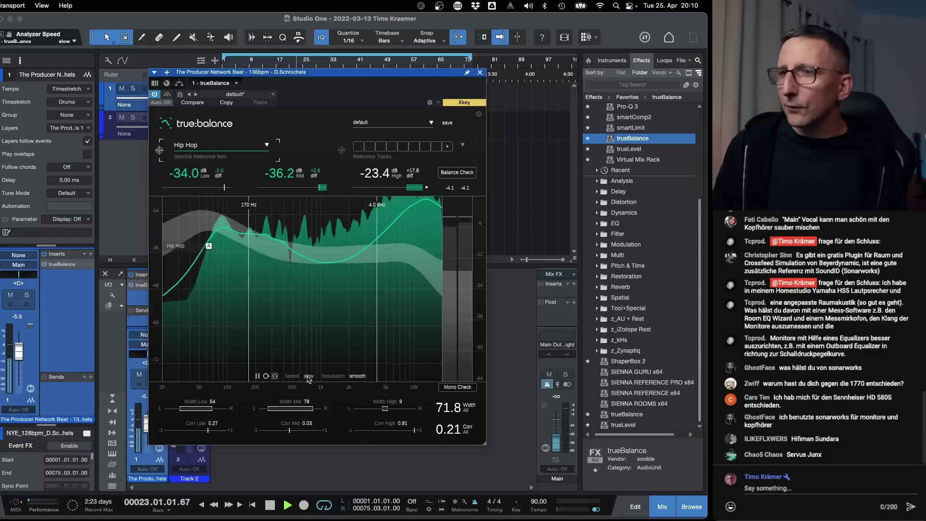
left_click(358, 376)
left_click(363, 376)
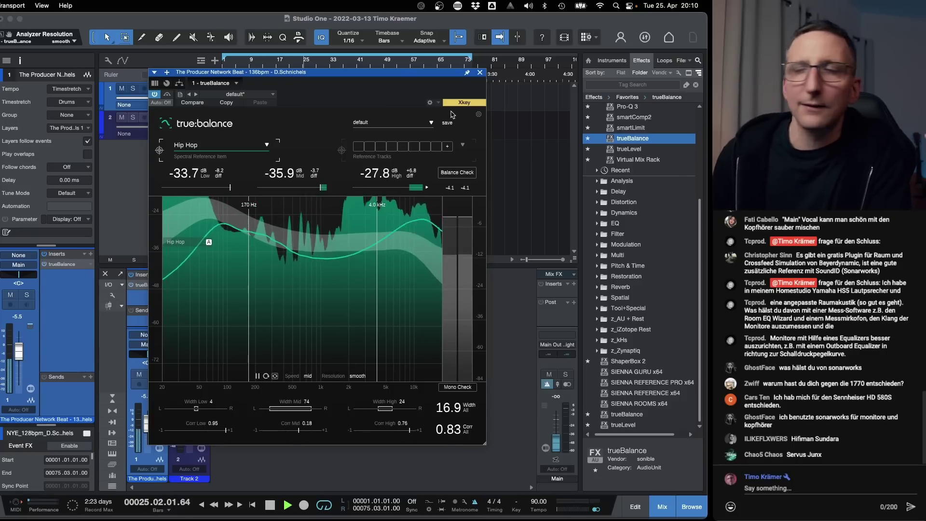
left_click(480, 73)
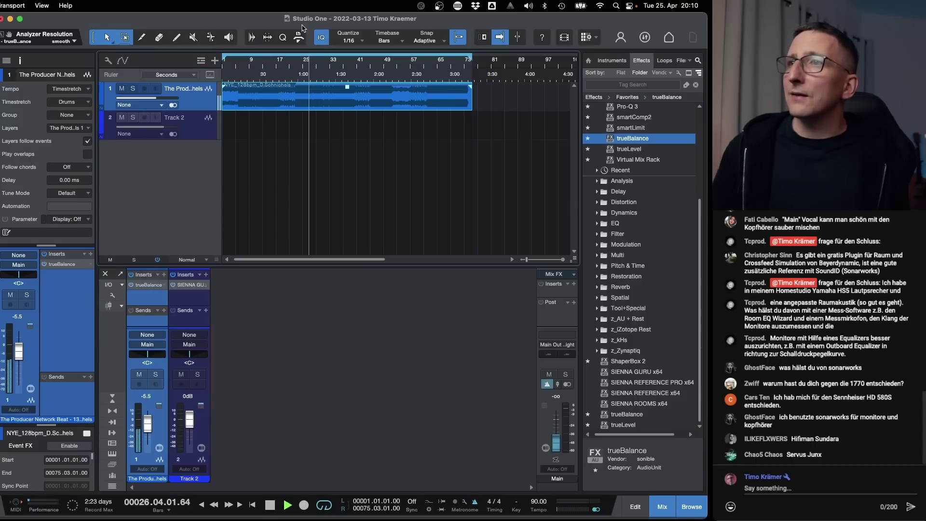
key("space")
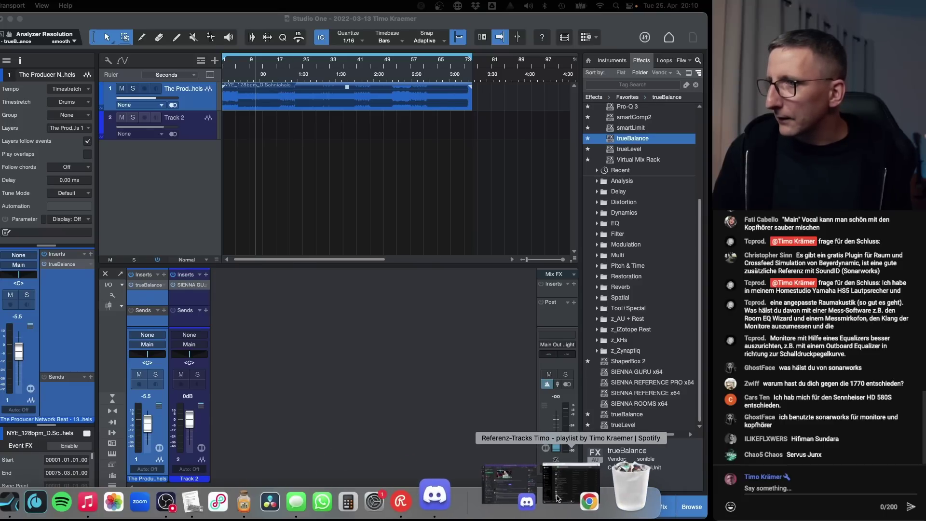
Switch to Chrome and open the copied link to sonible's help article on smart:limit's "dynamics" value in a new tab.
left_click(560, 500)
key("super+t")
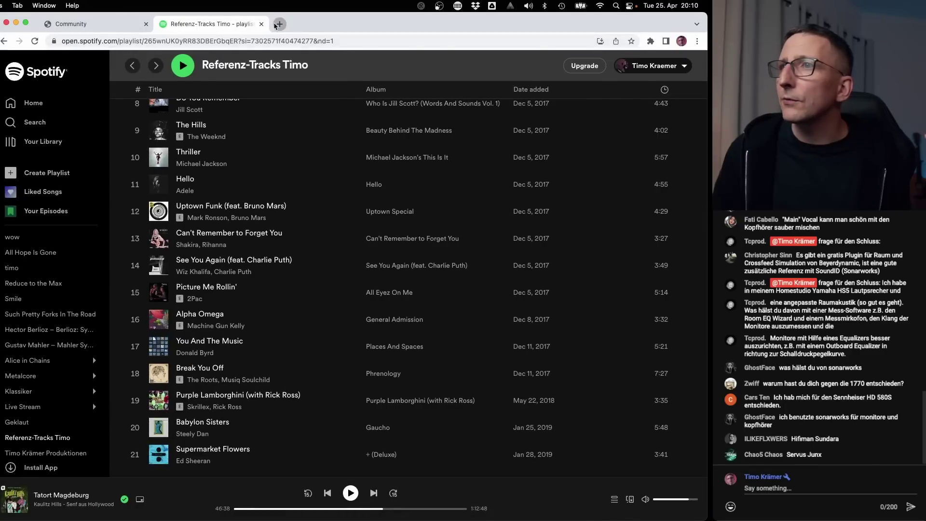
key("super+v")
key("Return")
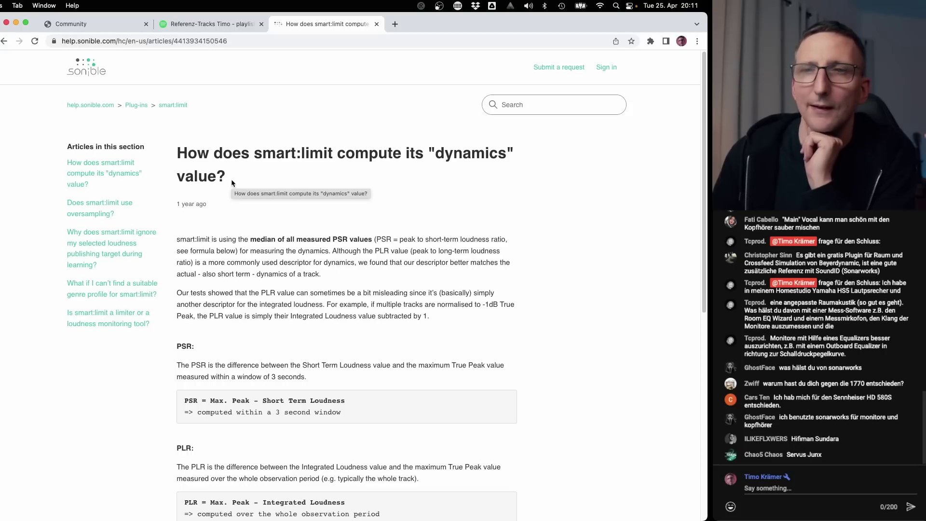
Read how the article defines the PSR and PLR values and their formulas.
scroll(200, 260, "down", 1)
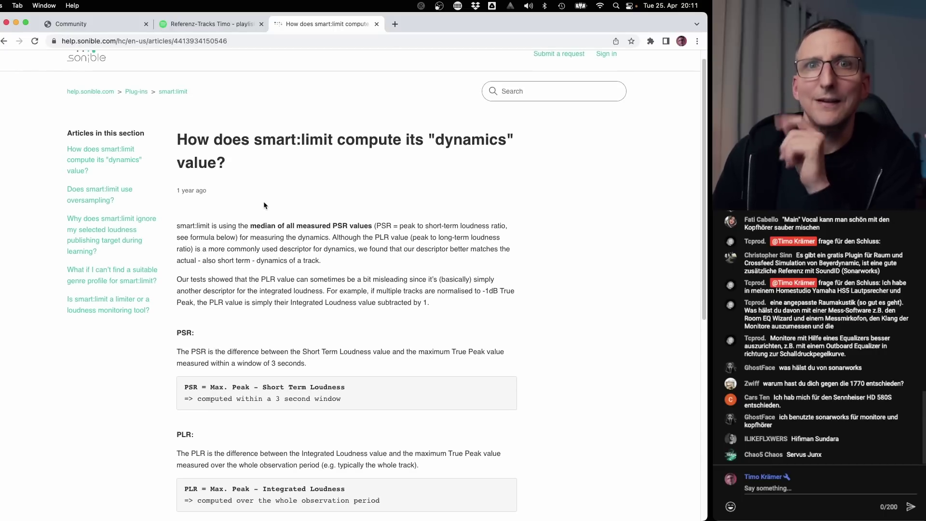
scroll(267, 208, "down", 5)
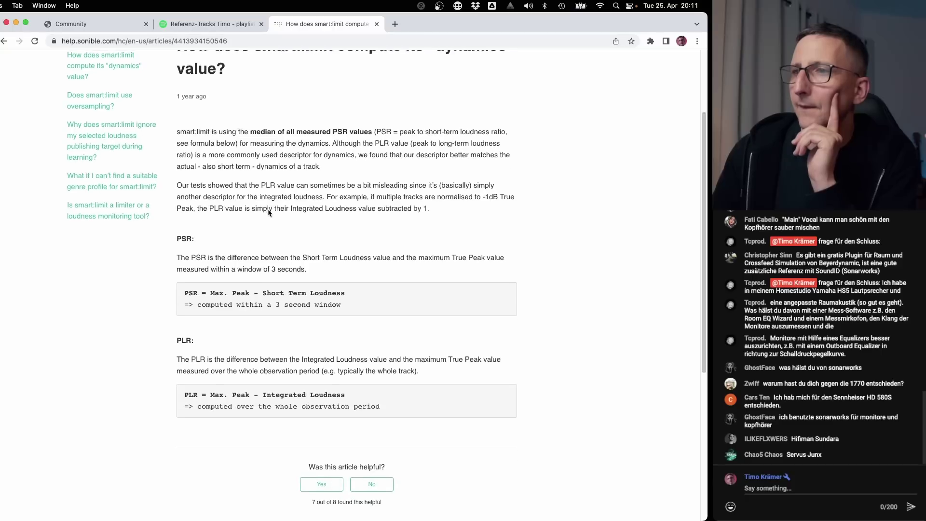
left_click_drag(312, 270, 238, 261)
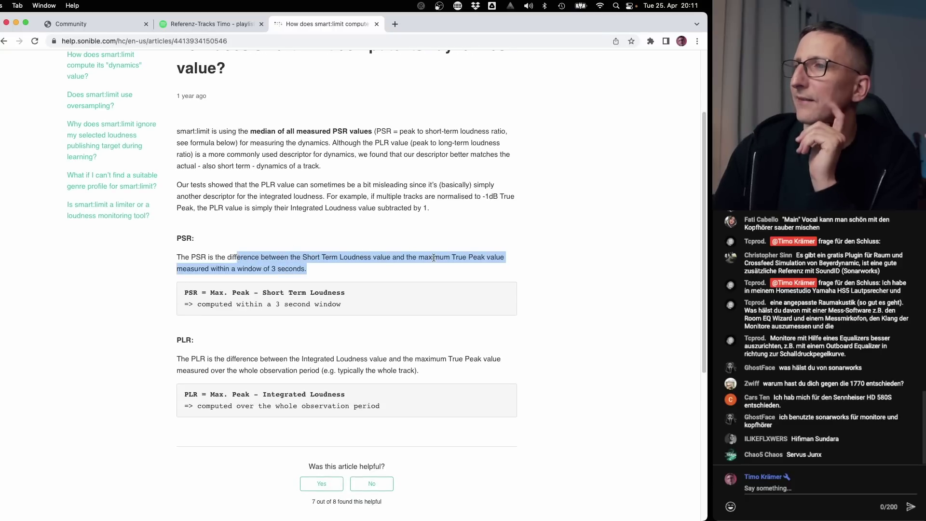
left_click(261, 357)
scroll(255, 338, "down", 3)
scroll(253, 333, "up", 4)
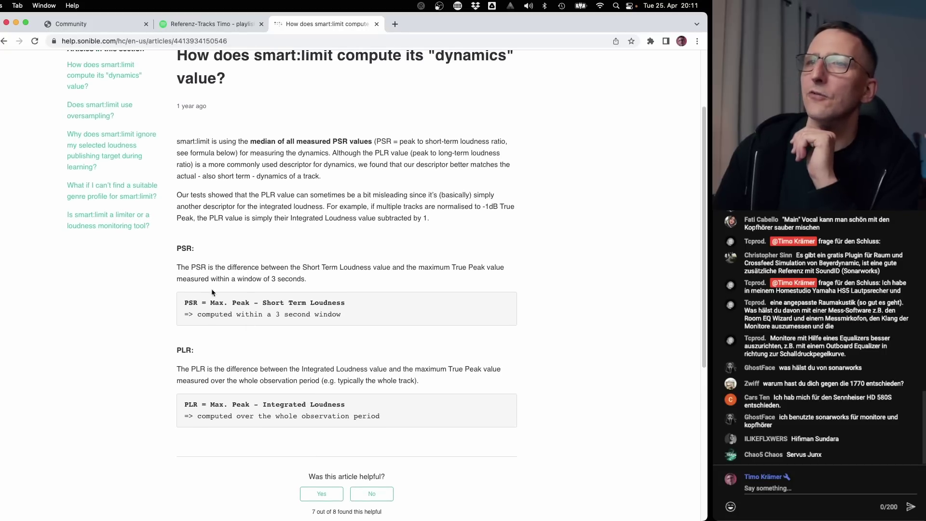
scroll(103, 120, "up", 2)
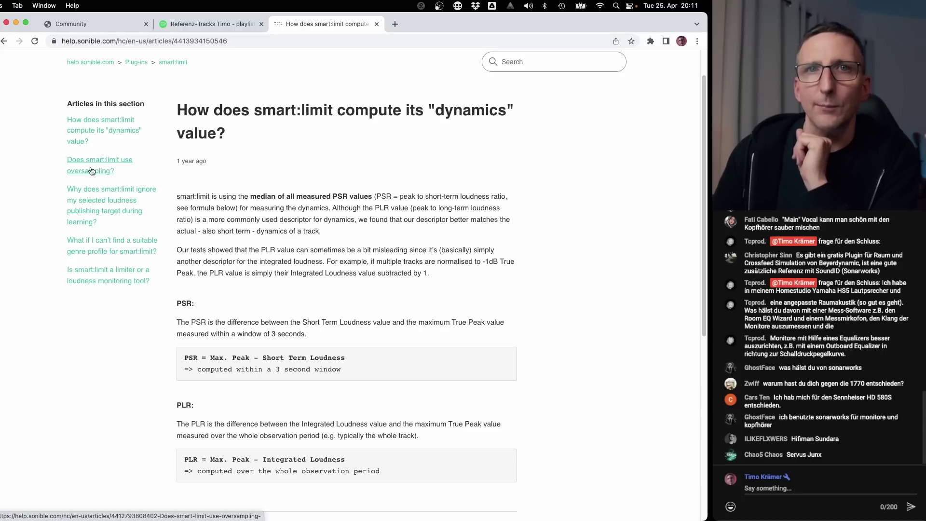
Copy the help article's web address and post it in the live chat.
left_click(249, 41)
key("super+c")
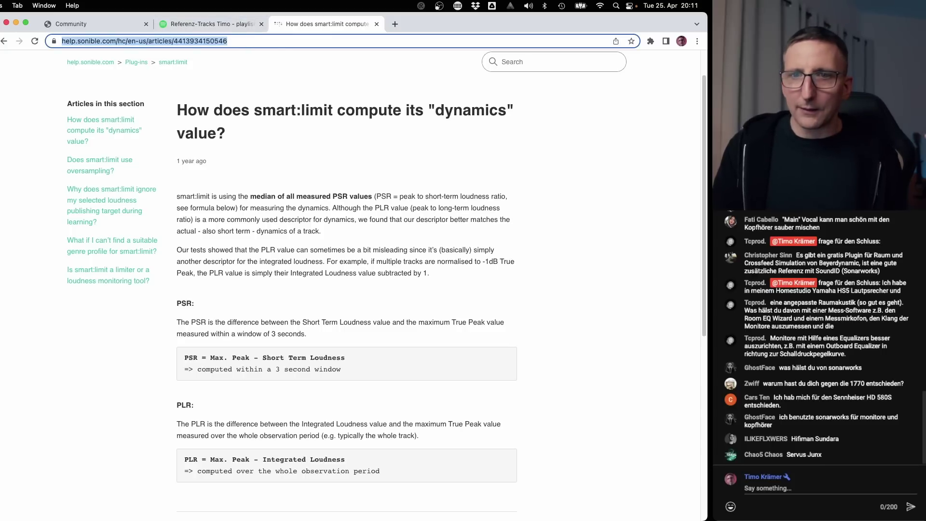
left_click(768, 488)
key("super+v")
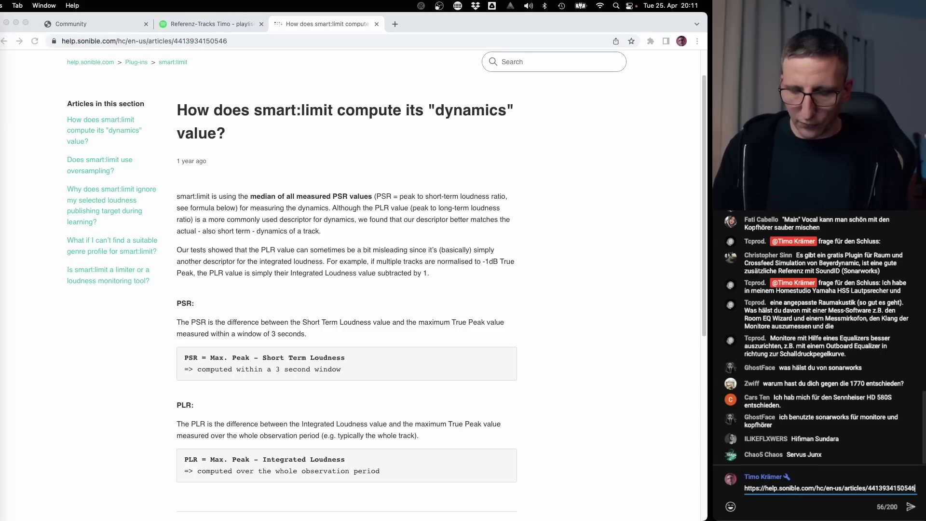
key("Return")
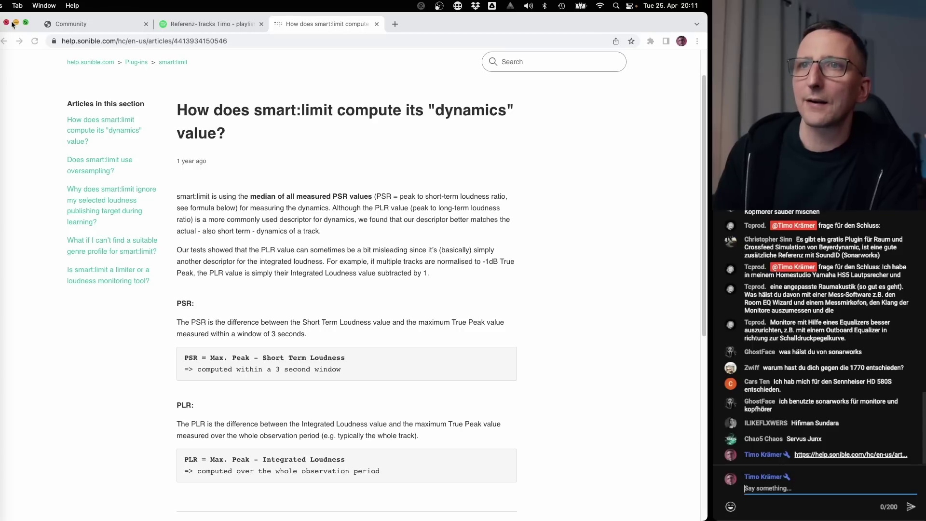
Highlight the article's explanation of the PSR and PLR measurements, and minimise the browser to return to Studio One.
left_click(321, 219)
key("super+l")
left_click_drag(377, 196, 484, 303)
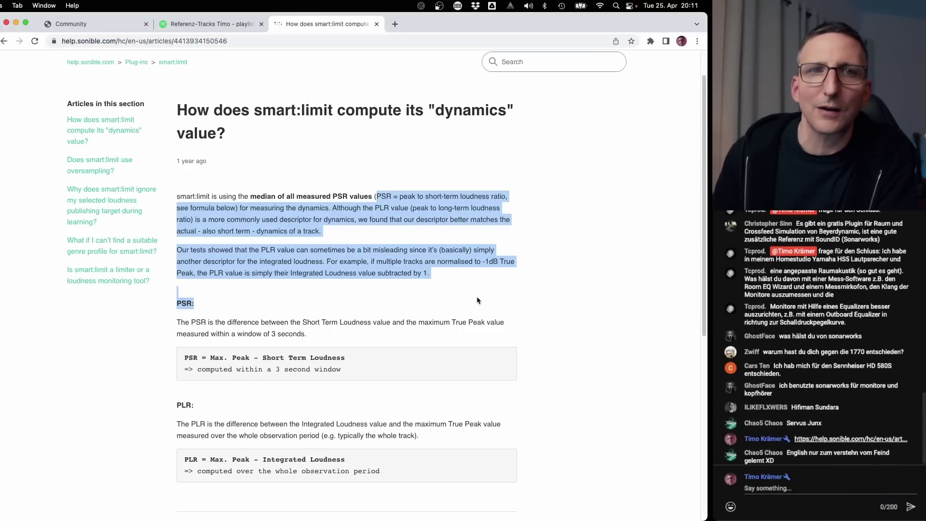
left_click(16, 23)
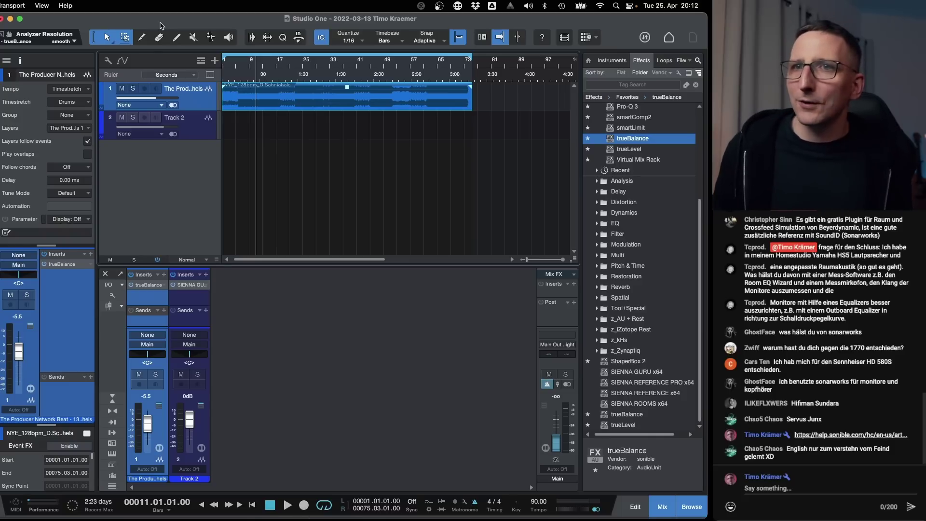
Open the SIENNA GURU plugin on Track 2, move its window aside, and look back through the live chat messages.
left_click(202, 130)
left_click(75, 265)
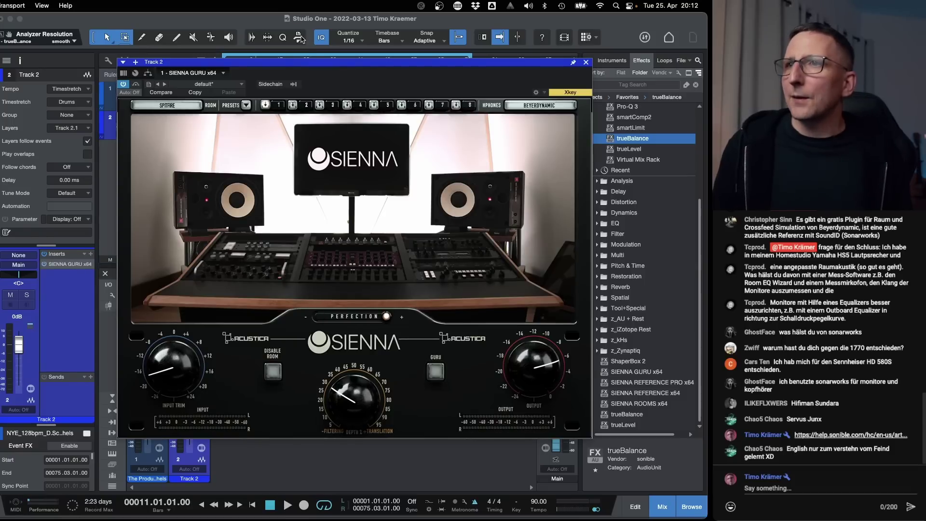
left_click_drag(309, 62, 258, 62)
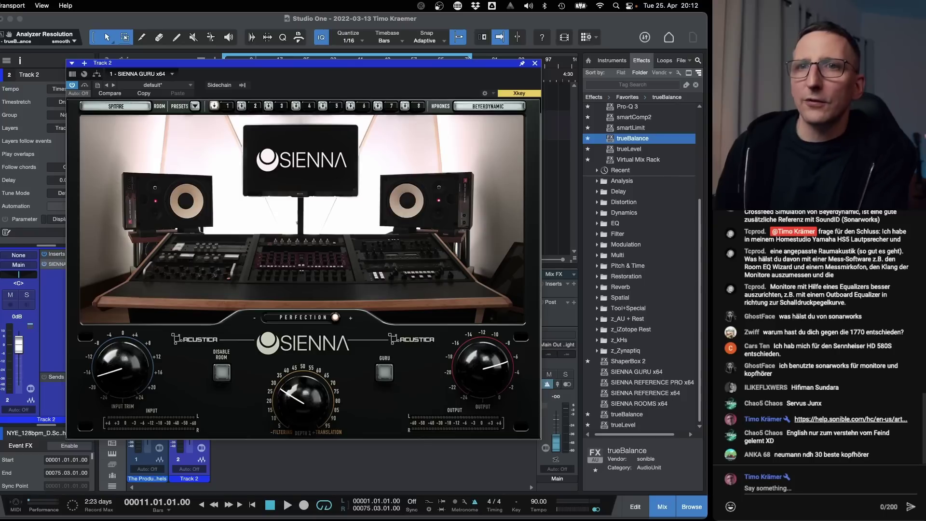
scroll(820, 338, "up", 5)
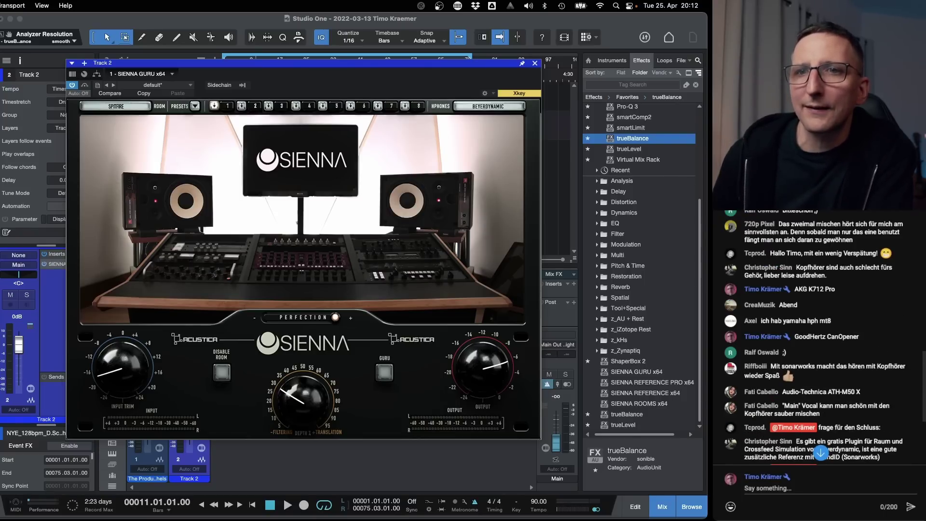
left_click(821, 452)
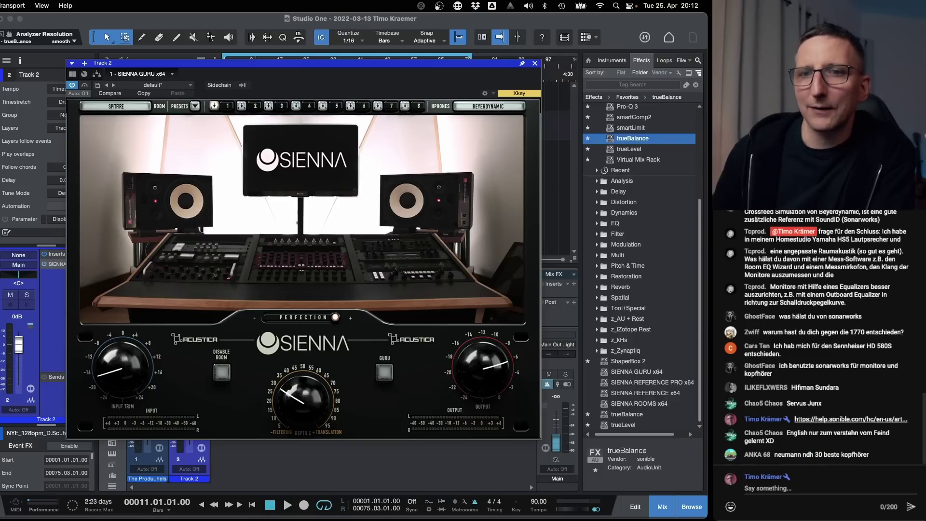
Choose the Beyerdynamic DT 880 Pro as the headphone model in SIENNA GURU.
left_click(488, 105)
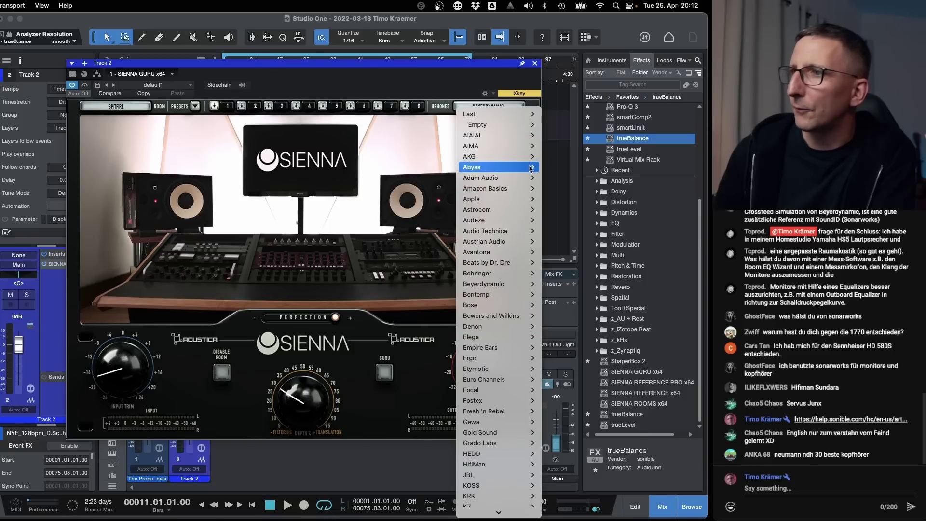
mouse_move(494, 282)
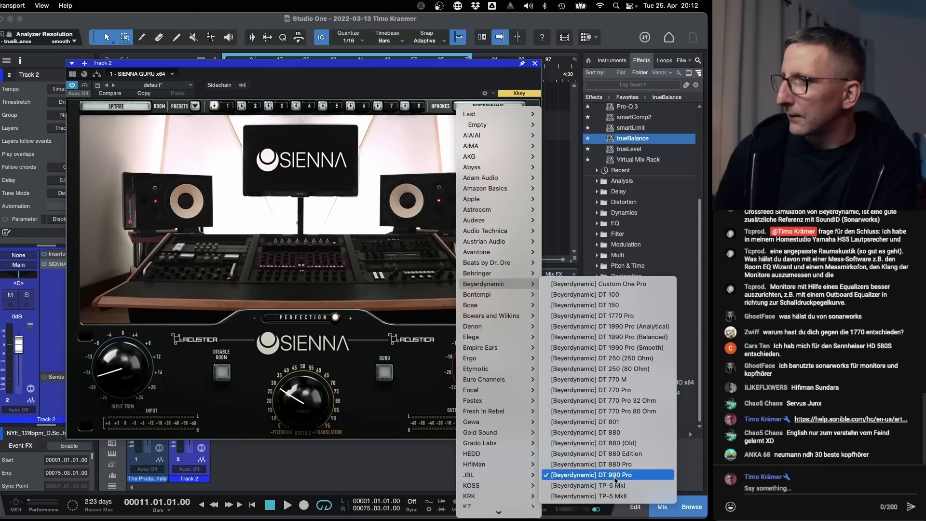
left_click(587, 465)
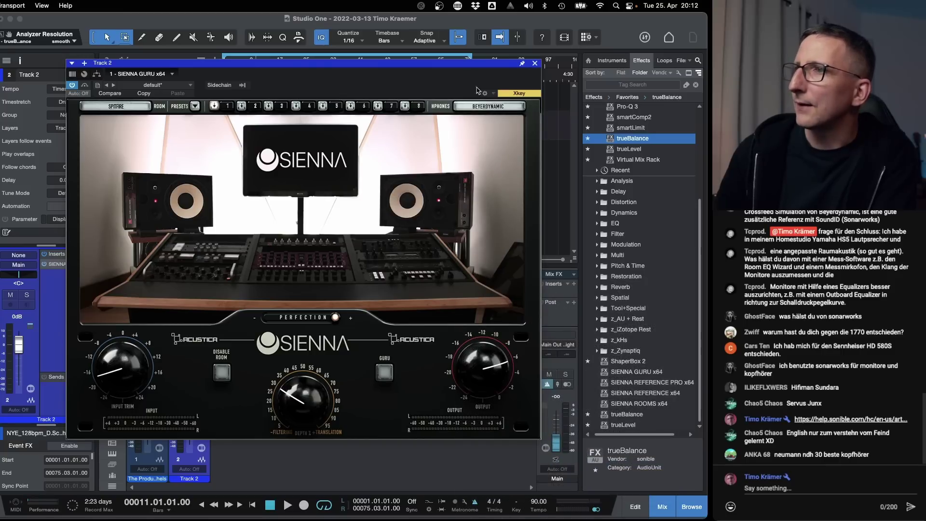
Look through the headphone manufacturers offered in SIENNA GURU and leave the current model selected.
left_click(479, 111)
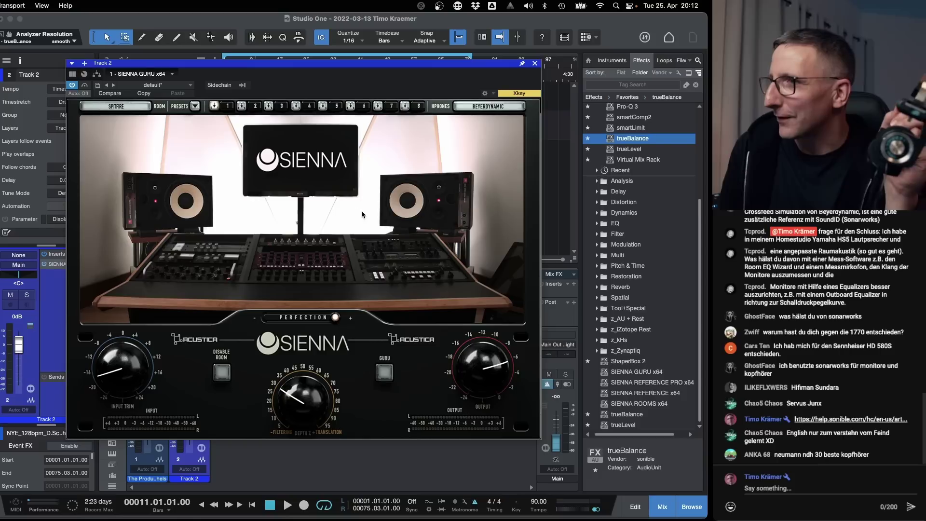
left_click(489, 107)
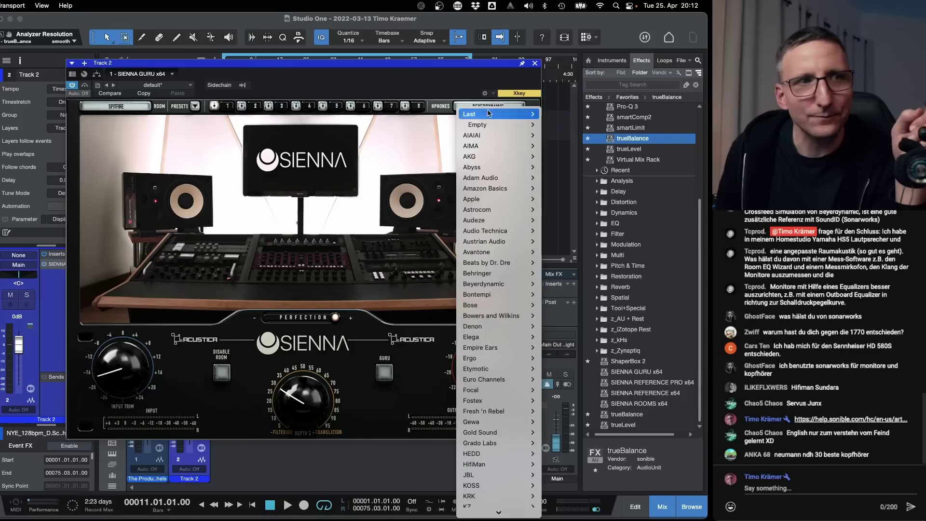
mouse_move(508, 353)
scroll(507, 353, "down", 4)
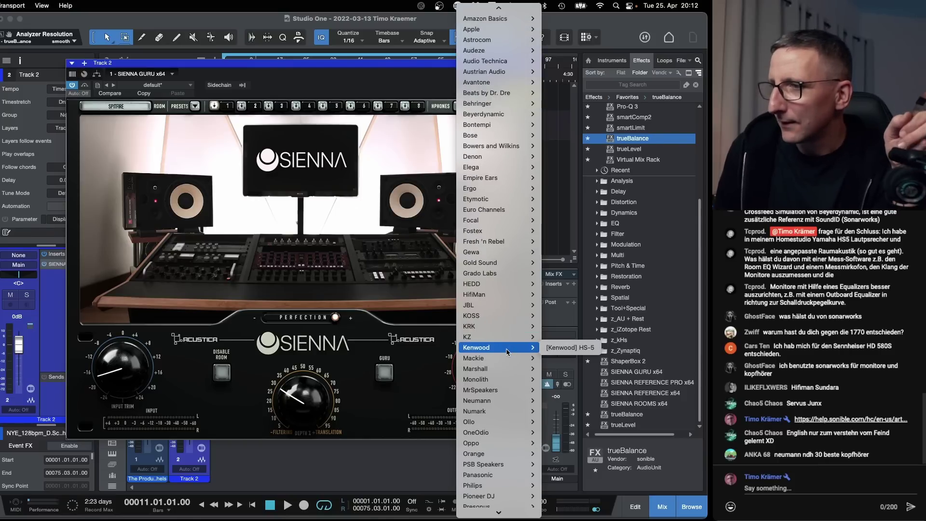
mouse_move(501, 320)
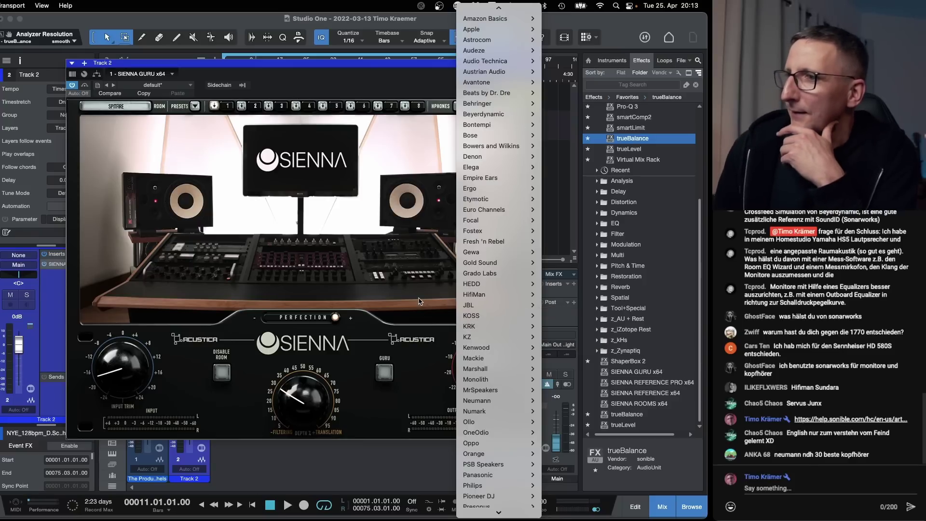
left_click(574, 98)
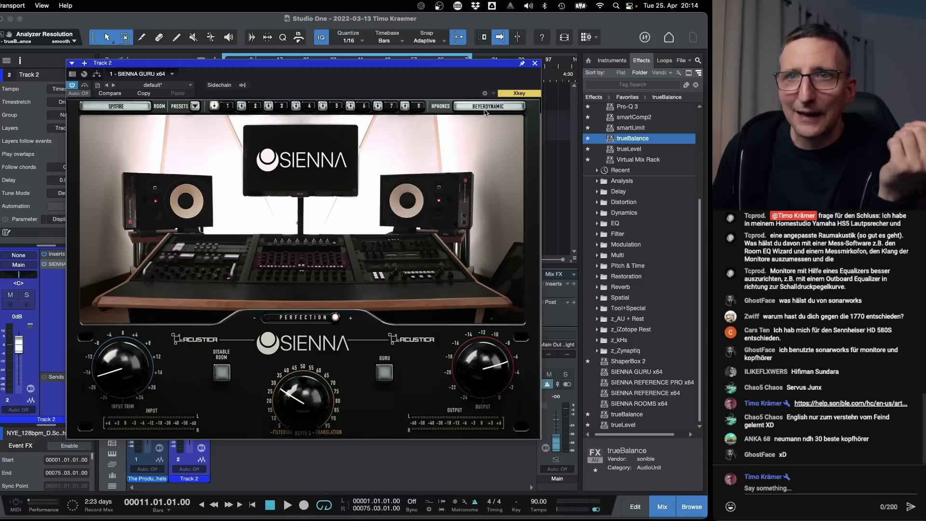
Add SIENNA REFERENCE x64 on a new track below Track 2 and move its window up beneath the tracks.
left_click(641, 394)
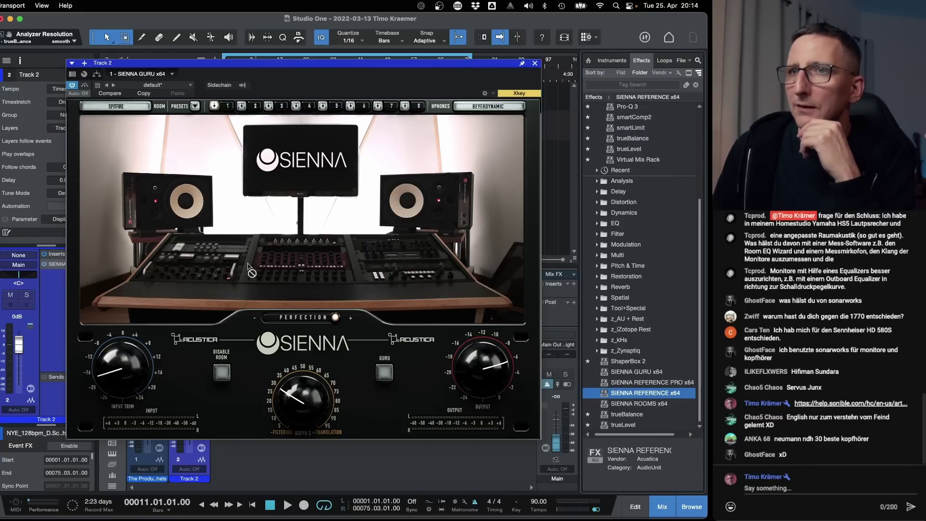
left_click_drag(639, 398, 632, 409)
left_click_drag(413, 64, 432, 312)
left_click_drag(637, 393, 241, 154)
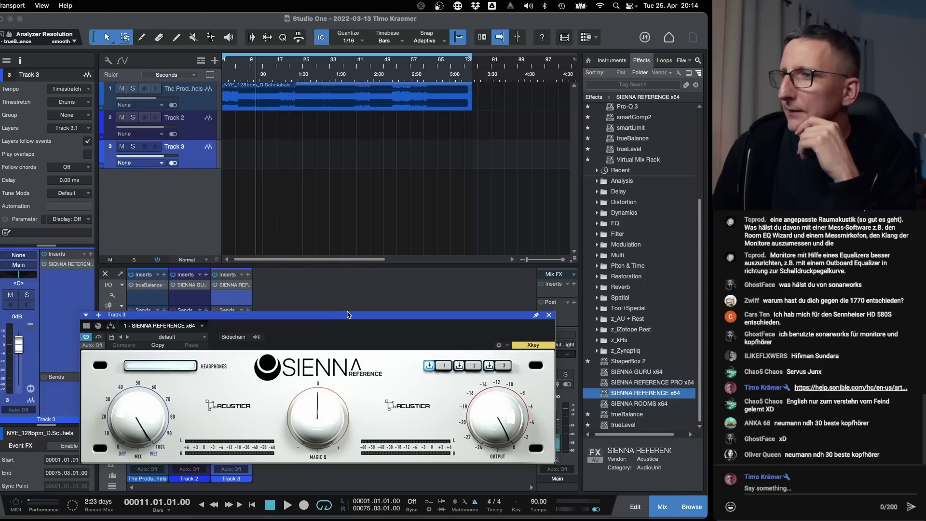
left_click_drag(347, 314, 329, 249)
Check SIENNA REFERENCE's headphone list, and return to SIENNA GURU on Track 2 to view its room choices.
left_click(142, 300)
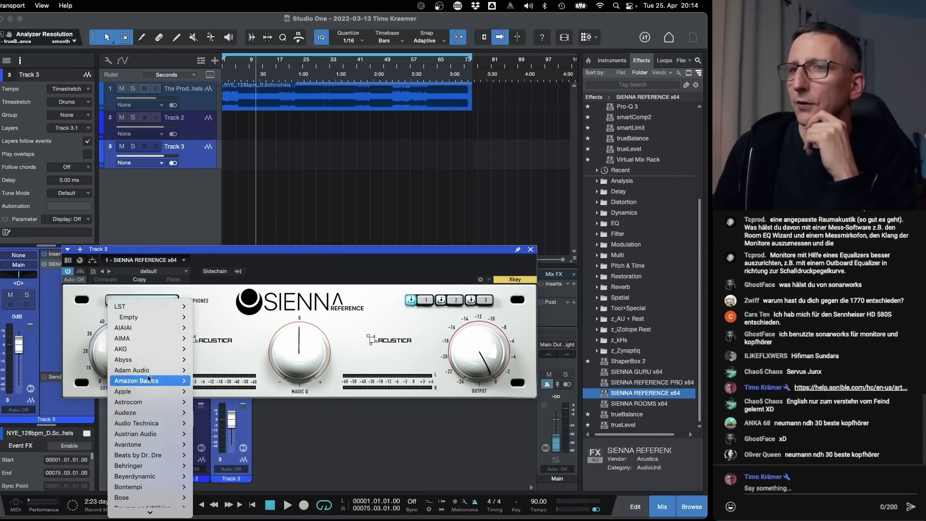
left_click(184, 167)
key("Up")
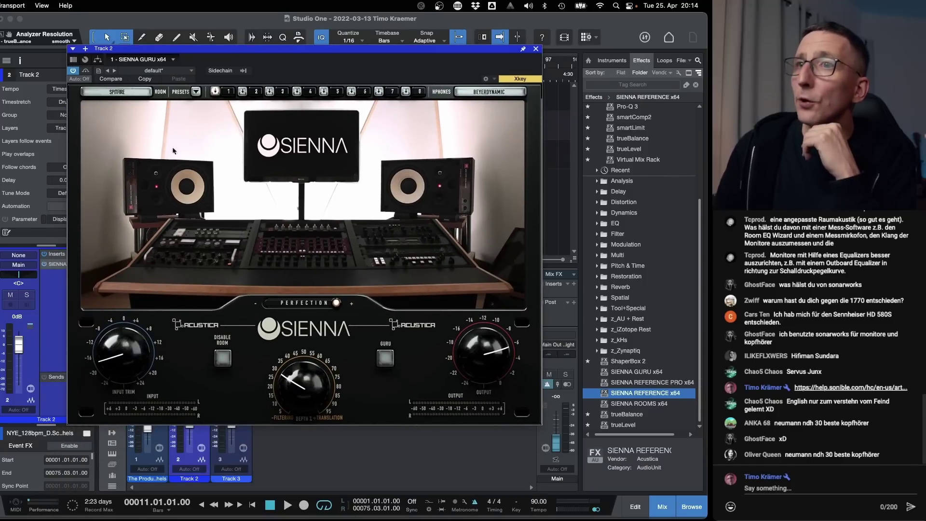
left_click(124, 93)
mouse_move(129, 111)
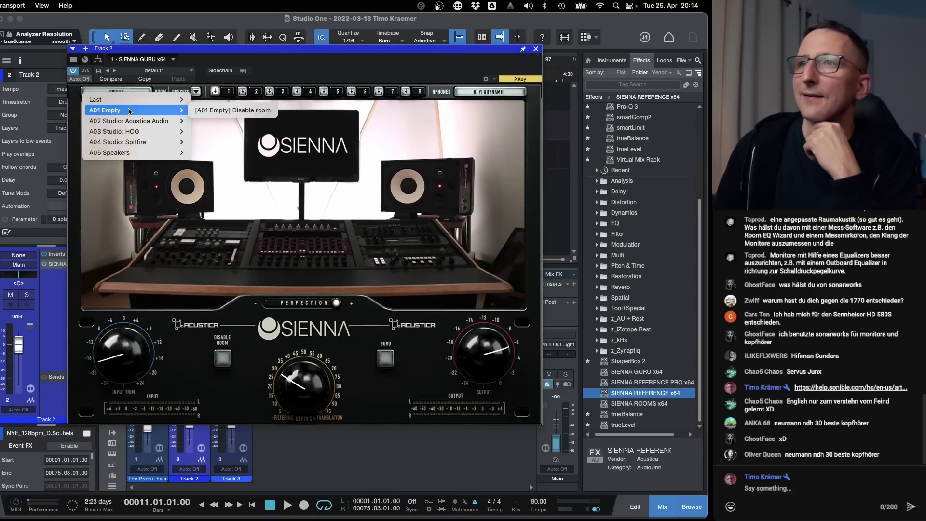
left_click(165, 53)
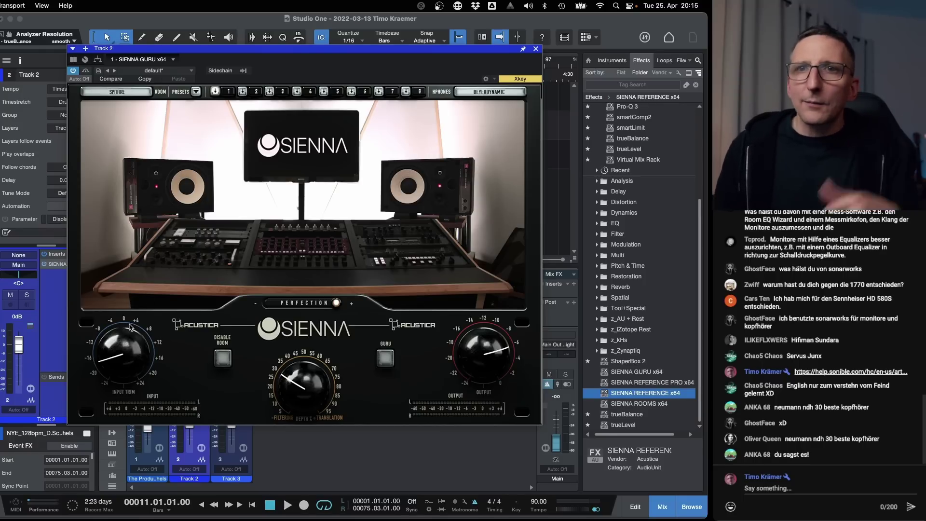
Choose the NAOS10 speakers of Studio: Spitfire as the room in SIENNA GURU.
left_click(127, 93)
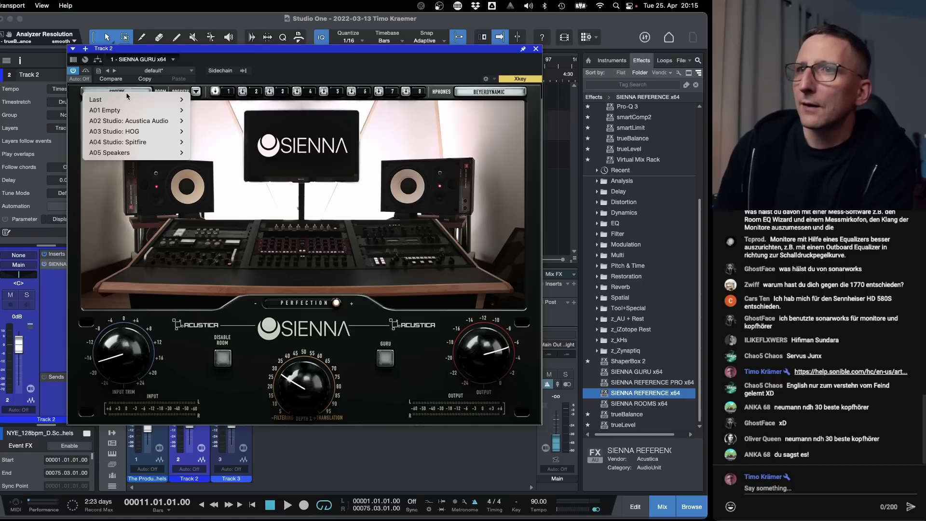
mouse_move(148, 144)
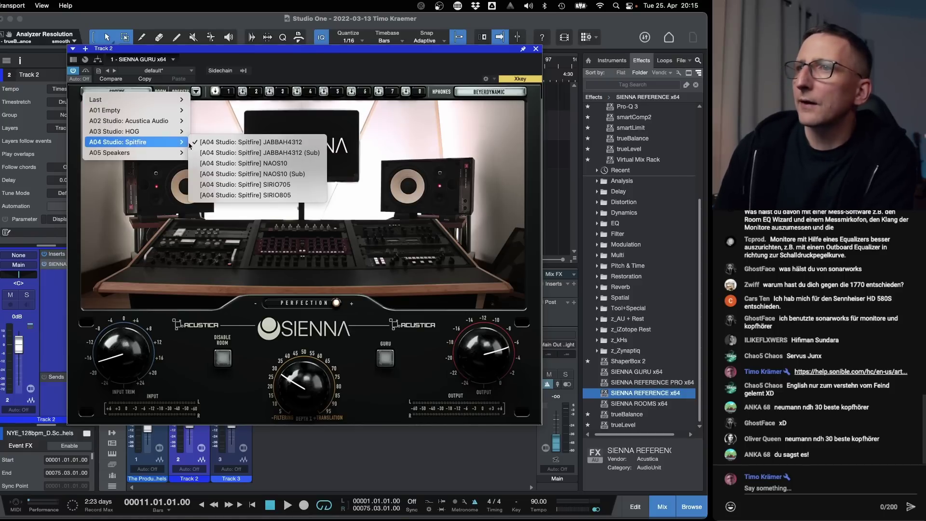
left_click(225, 163)
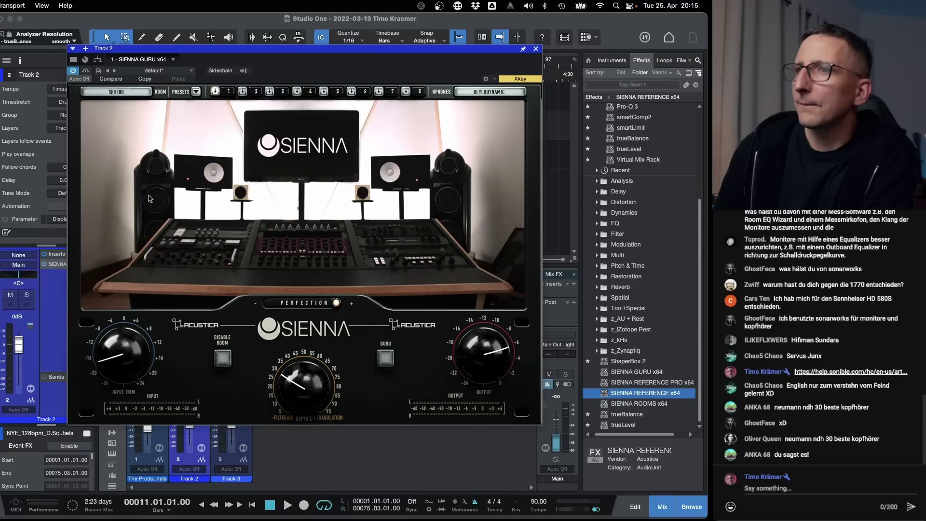
Try the Depth control in SIENNA GURU and turn on the GURU mode with its additional controls.
left_click_drag(286, 365, 308, 368)
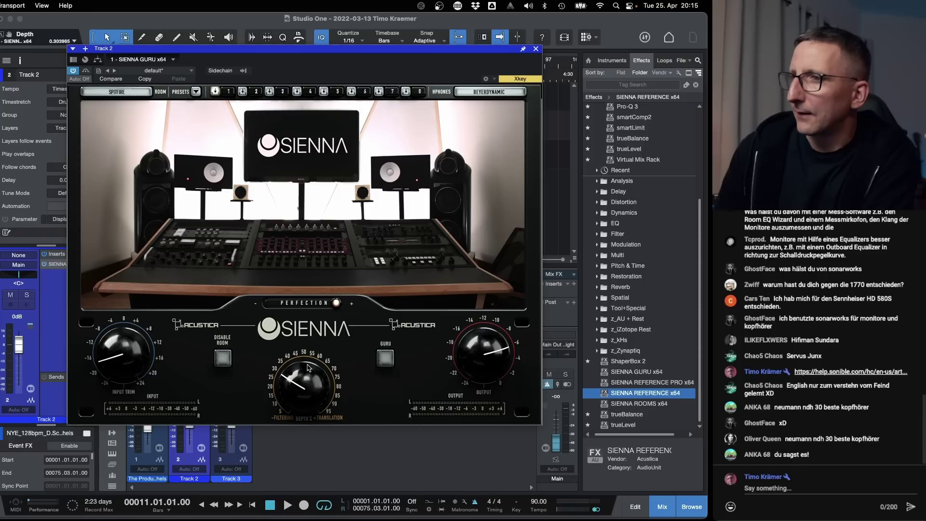
left_click(385, 358)
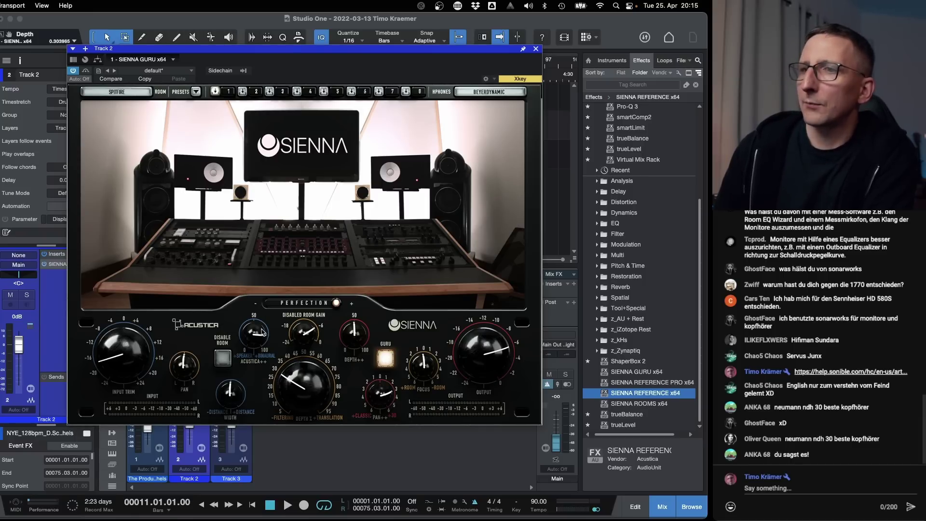
left_click(385, 359)
left_click(386, 363)
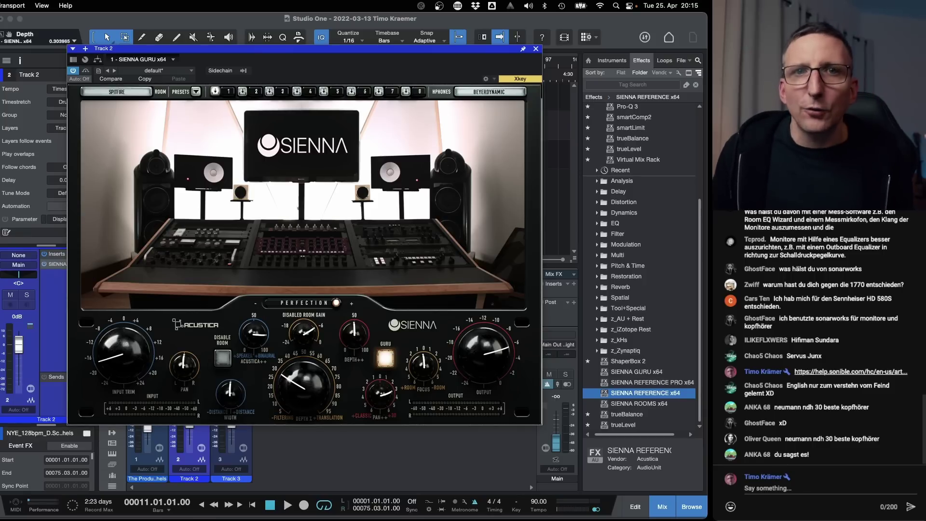
Bring the SIENNA GURU window back and check its headphone list again without changing the model.
key("super+w")
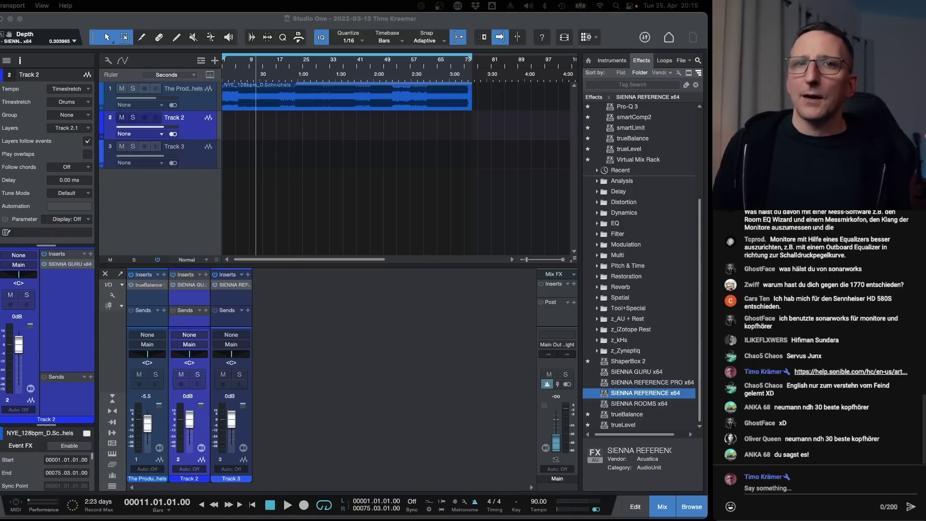
left_click(199, 187)
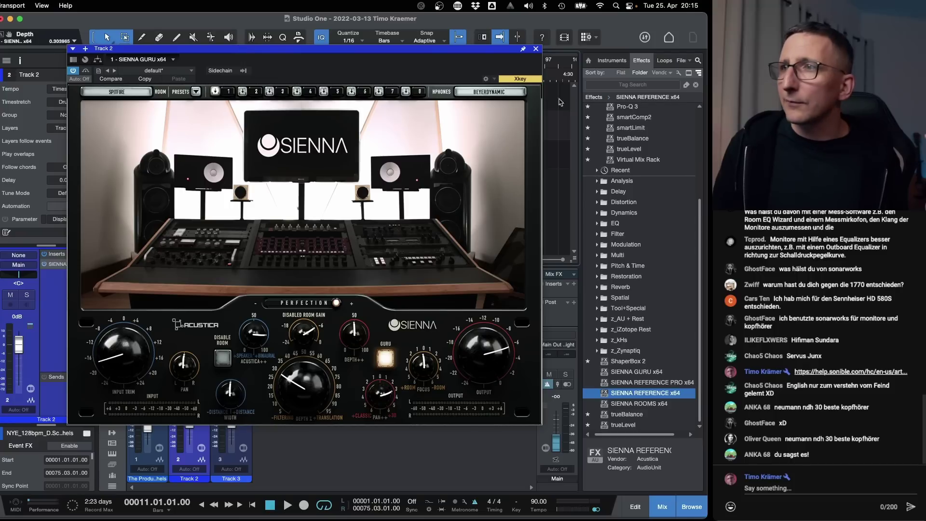
left_click(489, 92)
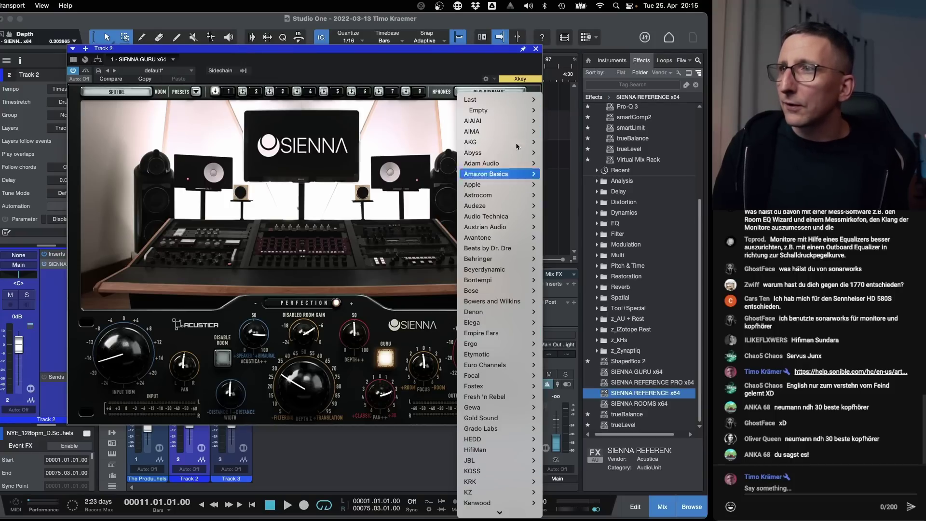
left_click(485, 87)
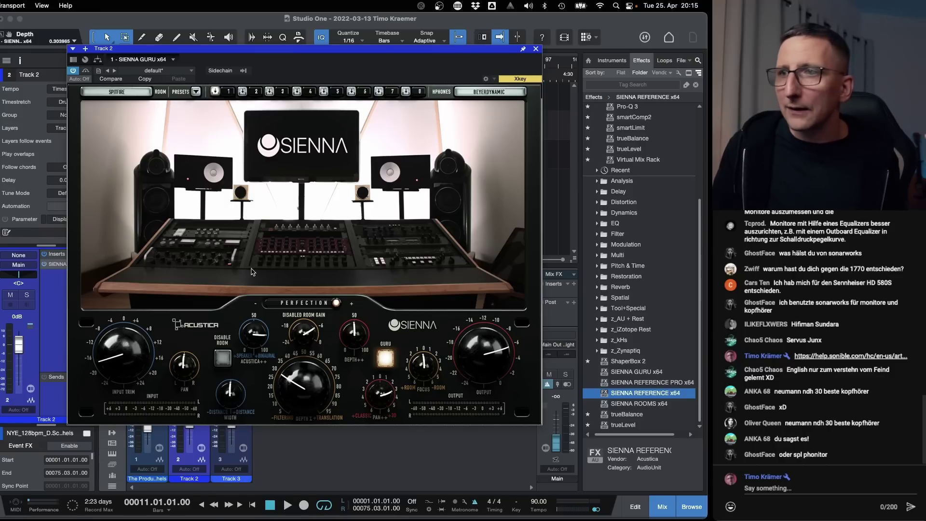
Raise the Depth in SIENNA GURU to about 0.336 and close the plugin window.
left_click_drag(297, 407, 294, 393)
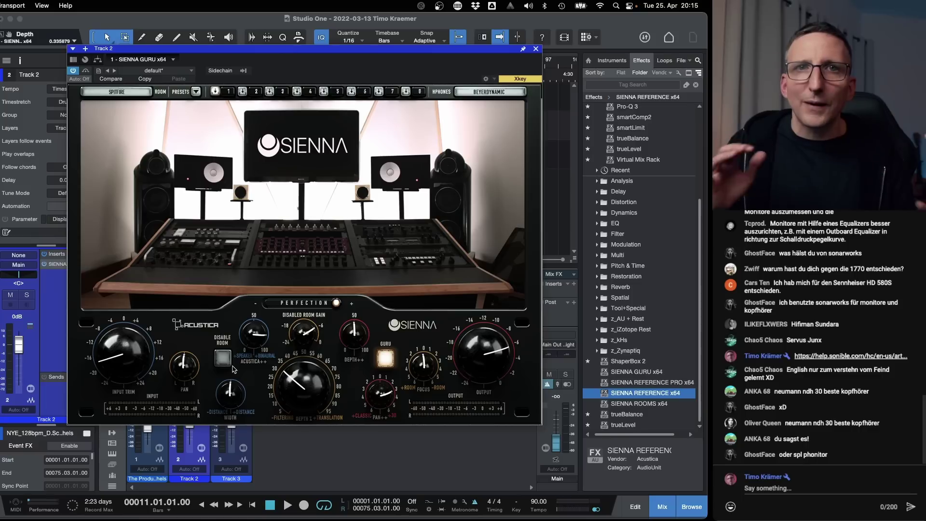
left_click(536, 50)
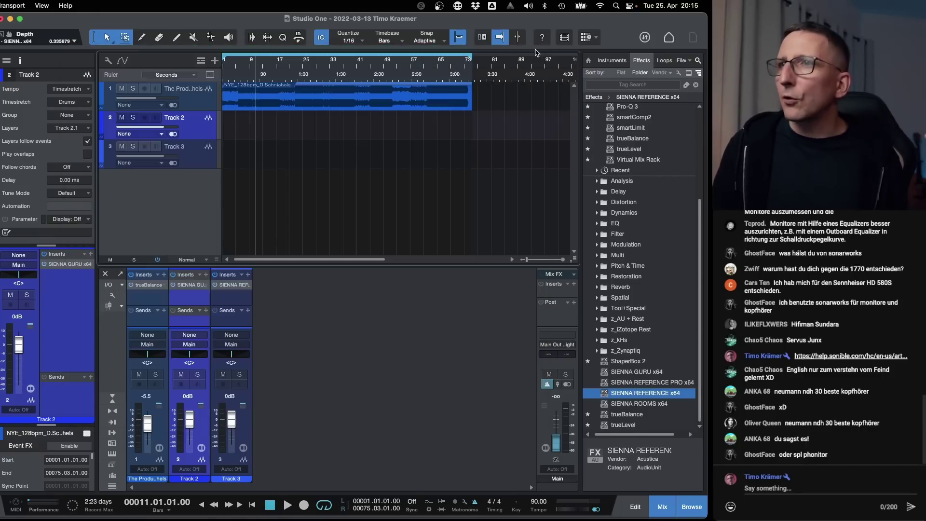
Select the Mute tool for the arrangement.
left_click(193, 37)
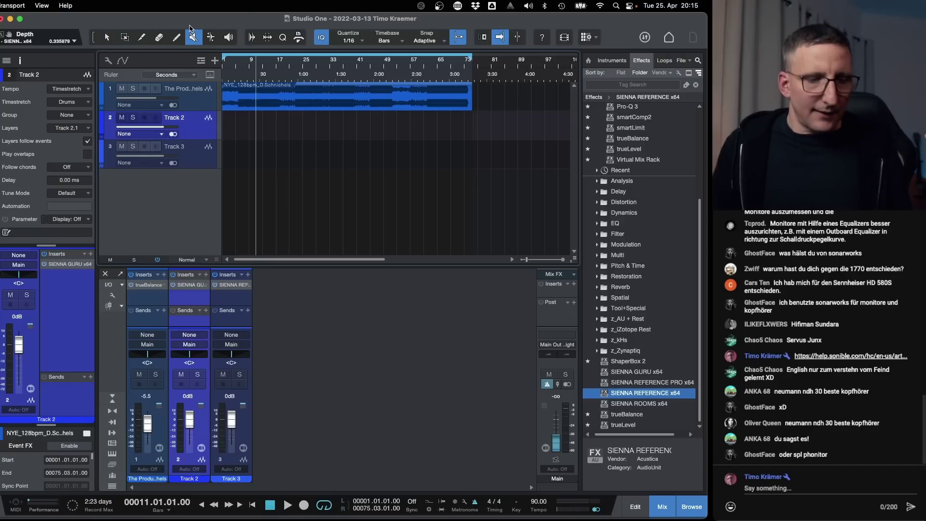